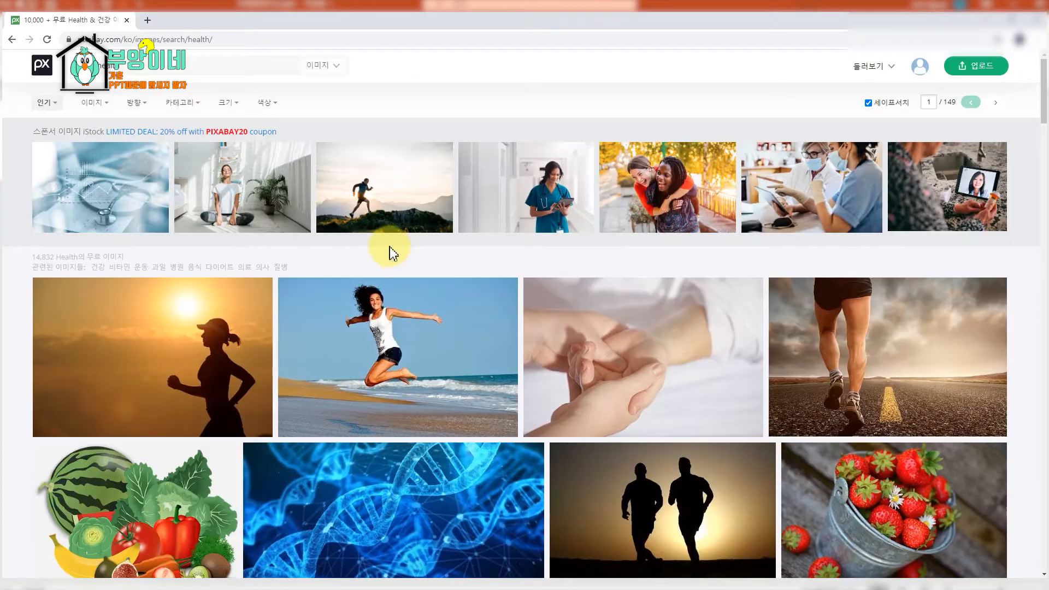
- Browse the Pixabay health image results and choose the neck massage photo for download
{"action": "scroll", "coordinate": [389, 247], "scroll_direction": "down", "scroll_amount": 20}
{"action": "scroll", "coordinate": [389, 256], "scroll_direction": "down", "scroll_amount": 6}
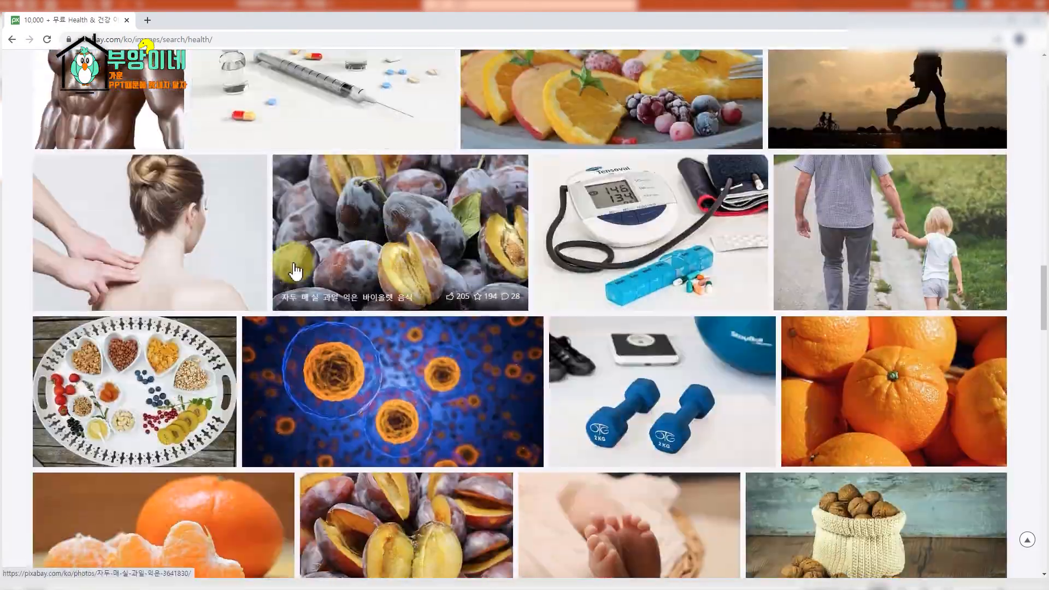
{"action": "left_click", "coordinate": [145, 183]}
{"action": "left_click", "coordinate": [820, 204]}
{"action": "left_click", "coordinate": [761, 302]}
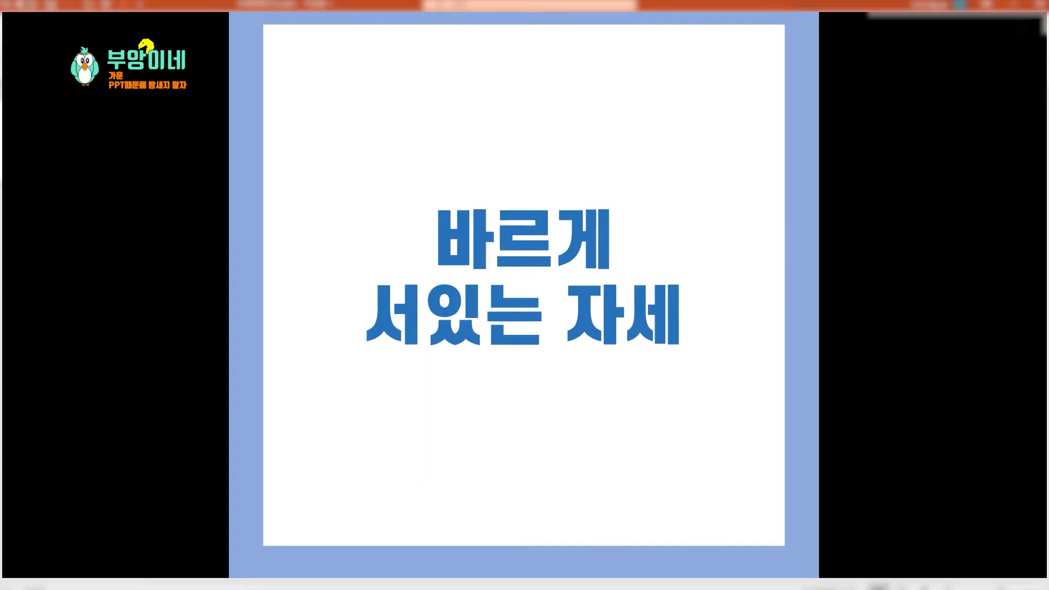
- Review the finished card slides on correct standing posture in the full-screen slide show
{"action": "key", "text": "Right"}
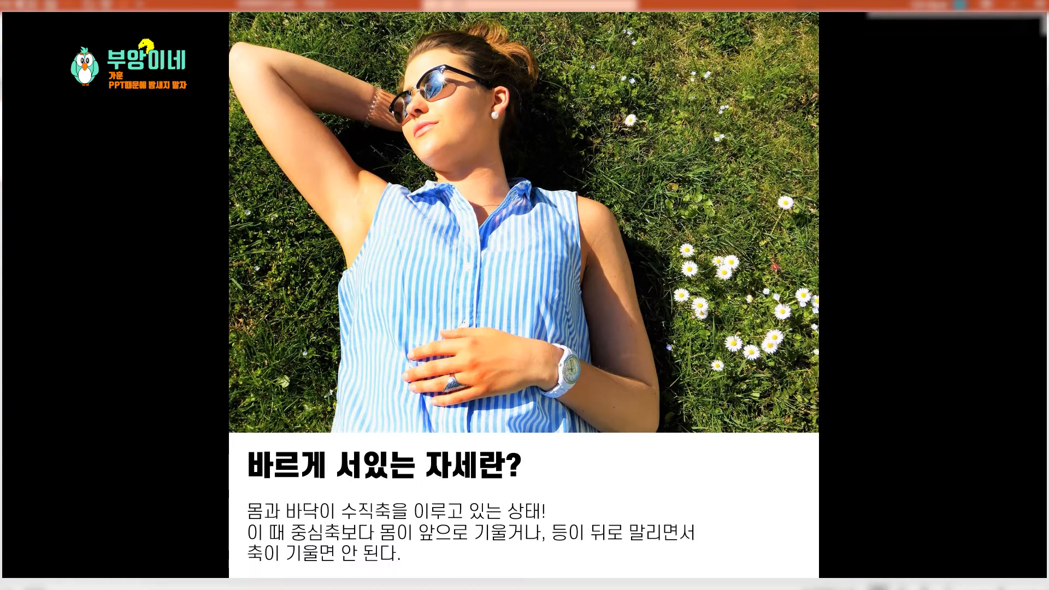
{"action": "key", "text": "Right"}
{"action": "key", "text": "Right"}
{"action": "key", "text": "Right"}
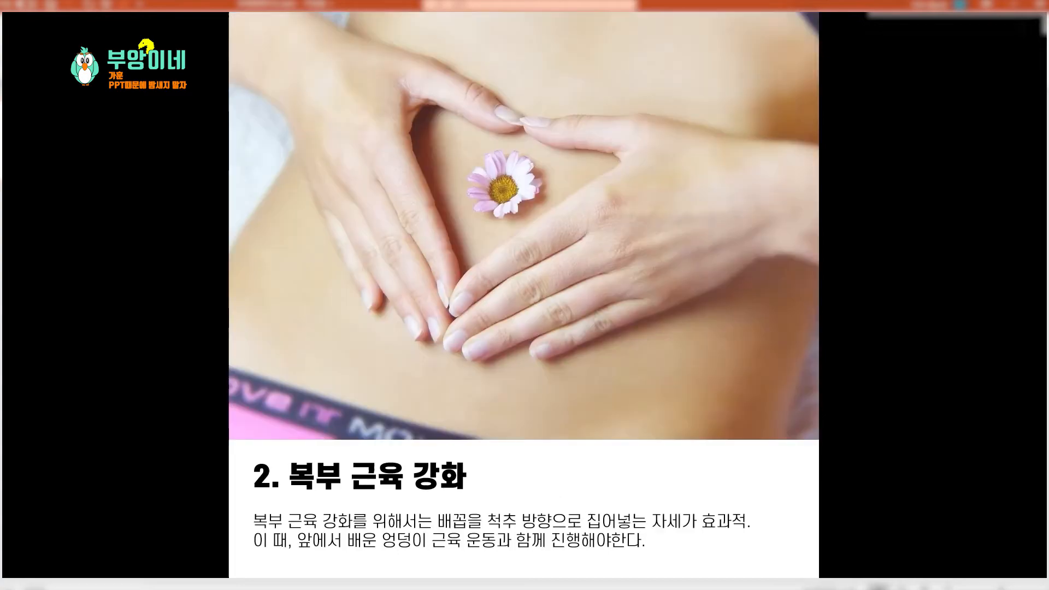
{"action": "key", "text": "Right"}
{"action": "key", "text": "Right"}
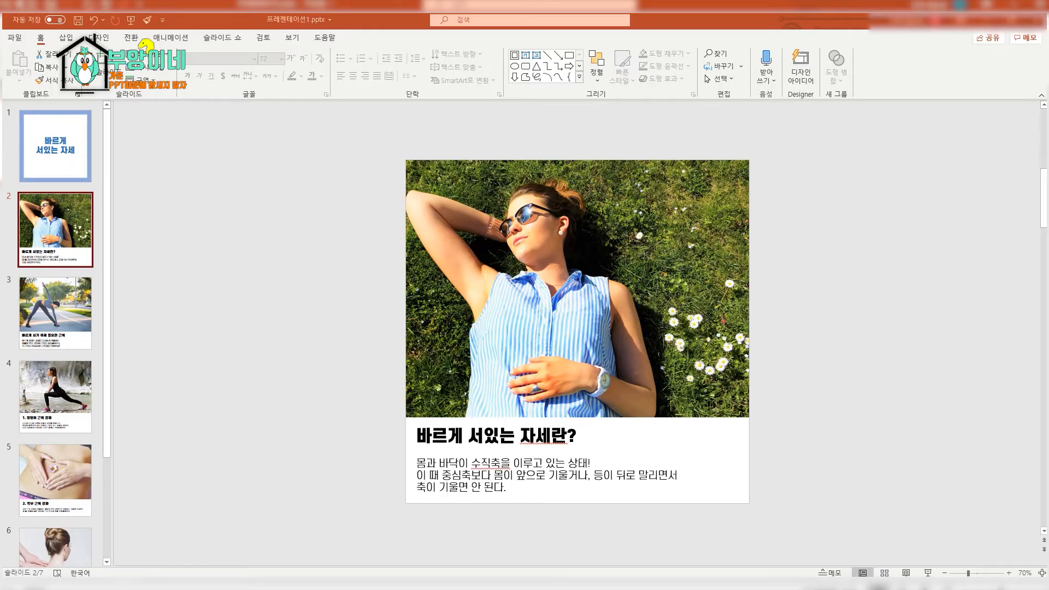
- Crop the photo on slide 2 to a 1:1 aspect ratio and enlarge it to 23.81 × 23.81 cm to fill the slide
{"action": "left_click", "coordinate": [574, 344]}
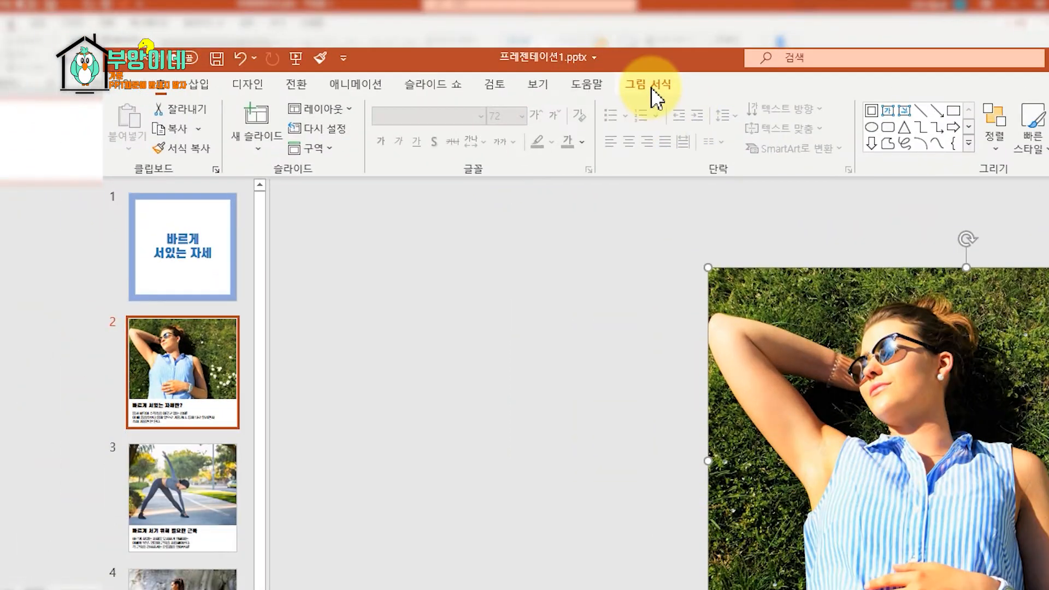
{"action": "left_click", "coordinate": [367, 39]}
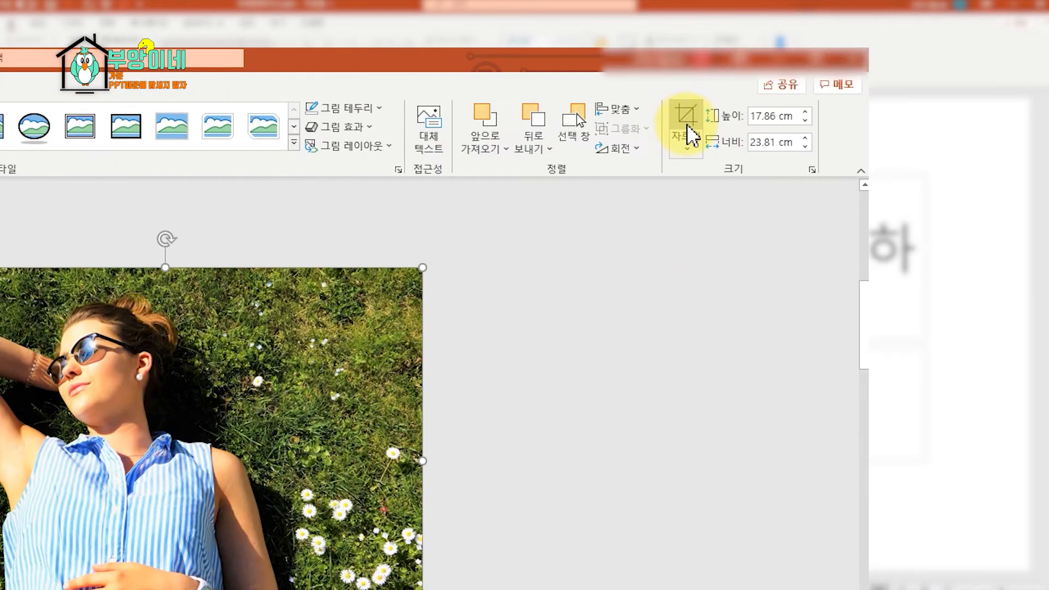
{"action": "left_click", "coordinate": [687, 137]}
{"action": "mouse_move", "coordinate": [713, 215]}
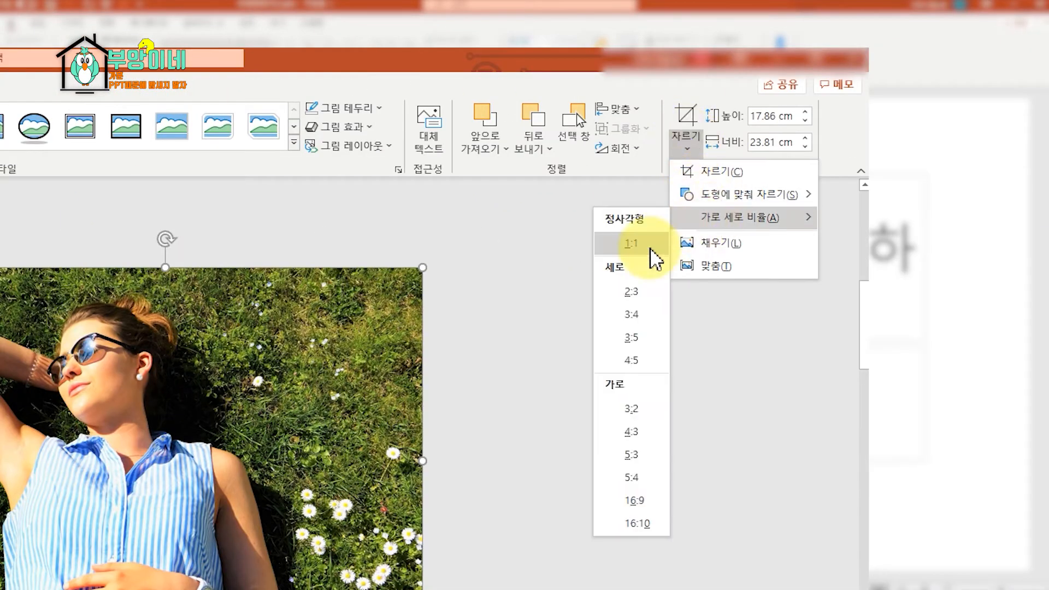
{"action": "left_click", "coordinate": [647, 254]}
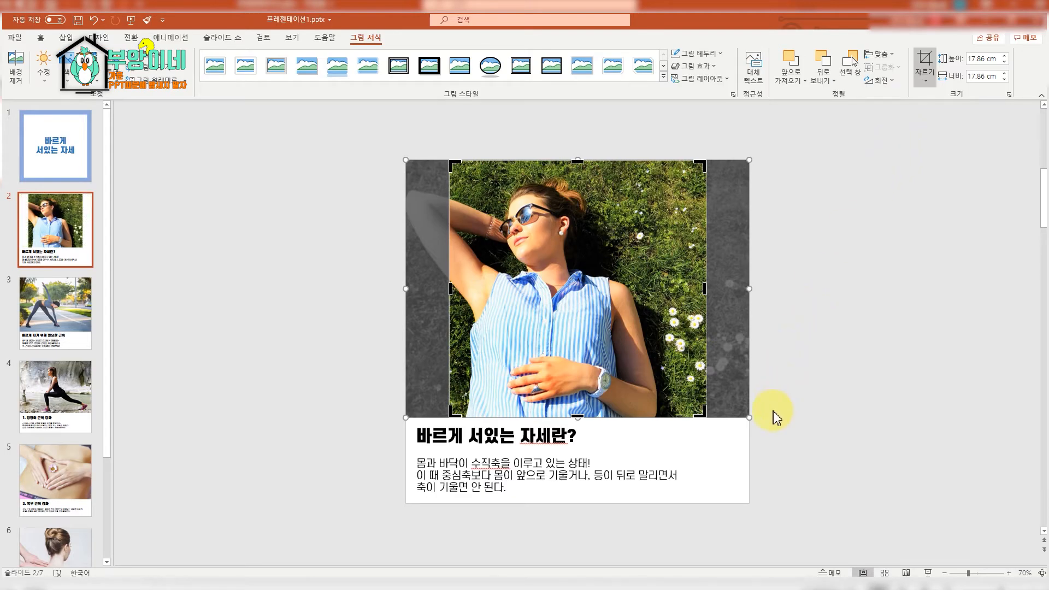
{"action": "left_click_drag", "start_coordinate": [745, 416], "coordinate": [813, 497]}
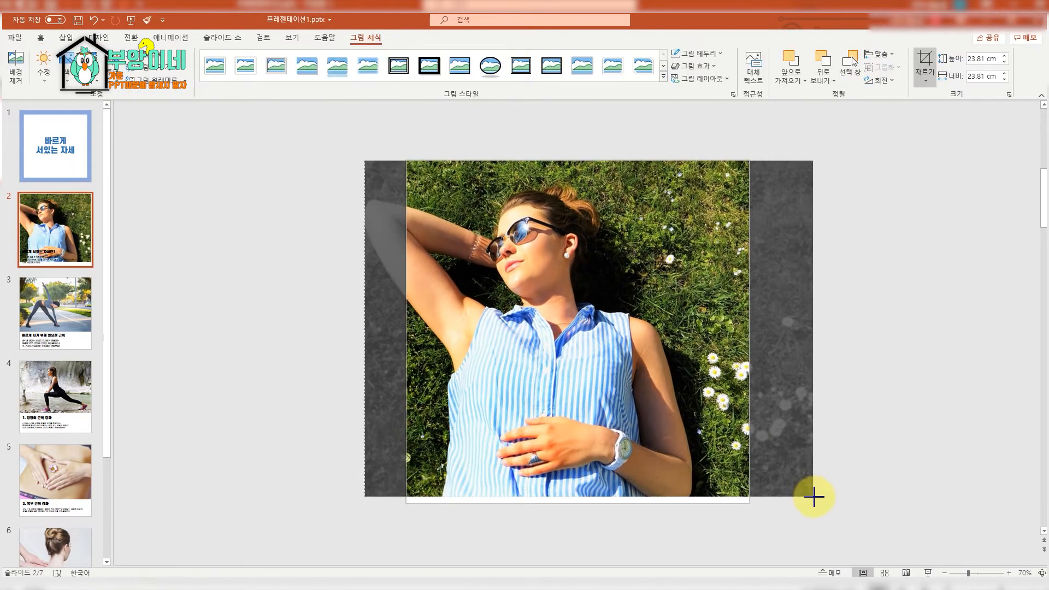
{"action": "left_click", "coordinate": [963, 401]}
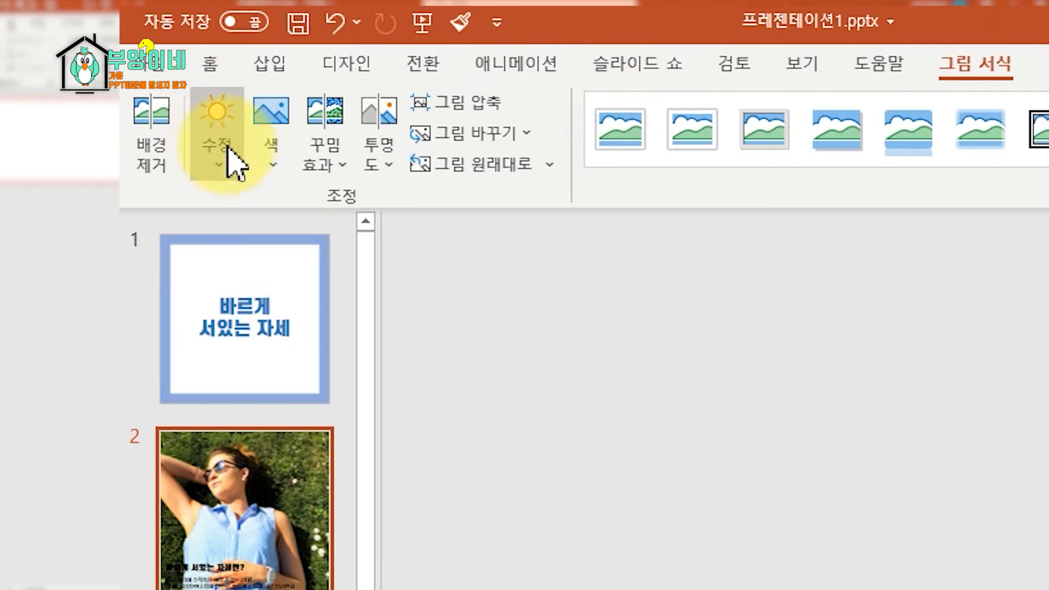
- Darken the slide 2 photo with brightness -40% and contrast -20%, and recolour the overlaid text white
{"action": "left_click", "coordinate": [226, 143]}
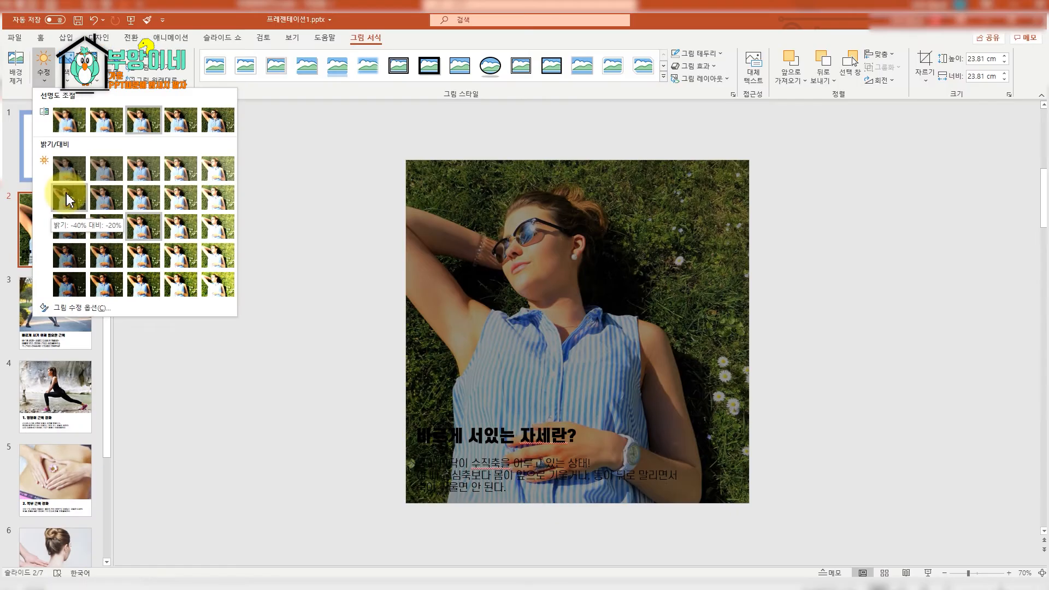
{"action": "left_click", "coordinate": [105, 138]}
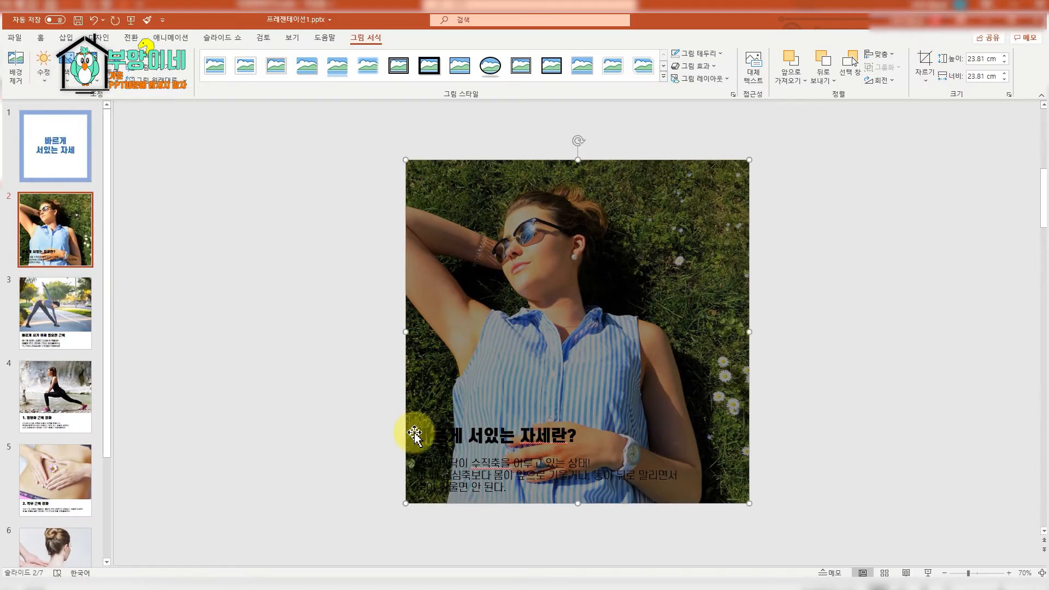
{"action": "left_click", "coordinate": [667, 444]}
{"action": "left_click", "coordinate": [489, 425]}
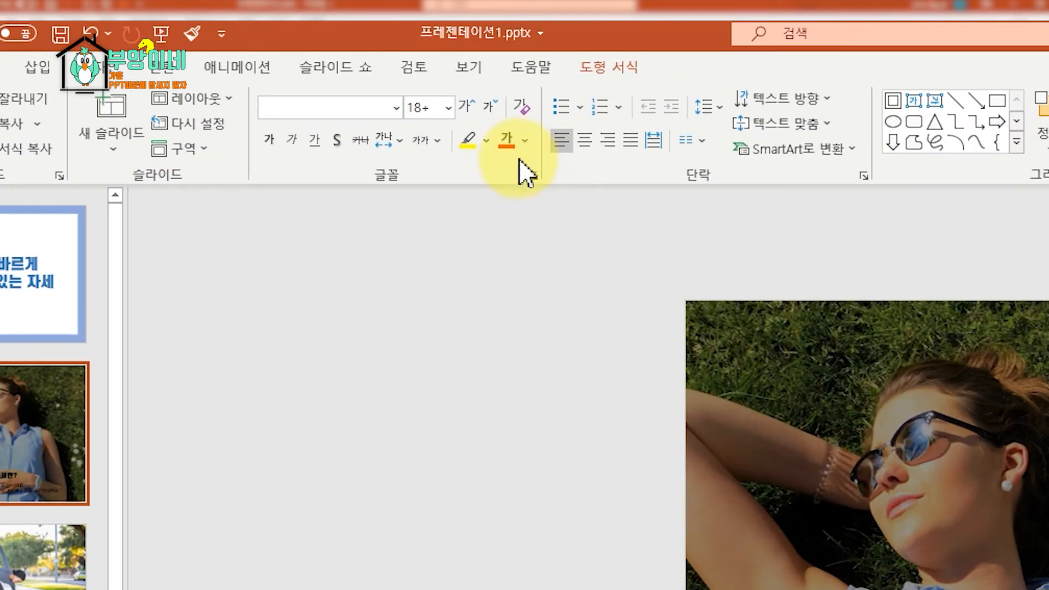
{"action": "left_click", "coordinate": [525, 141]}
{"action": "left_click", "coordinate": [512, 192]}
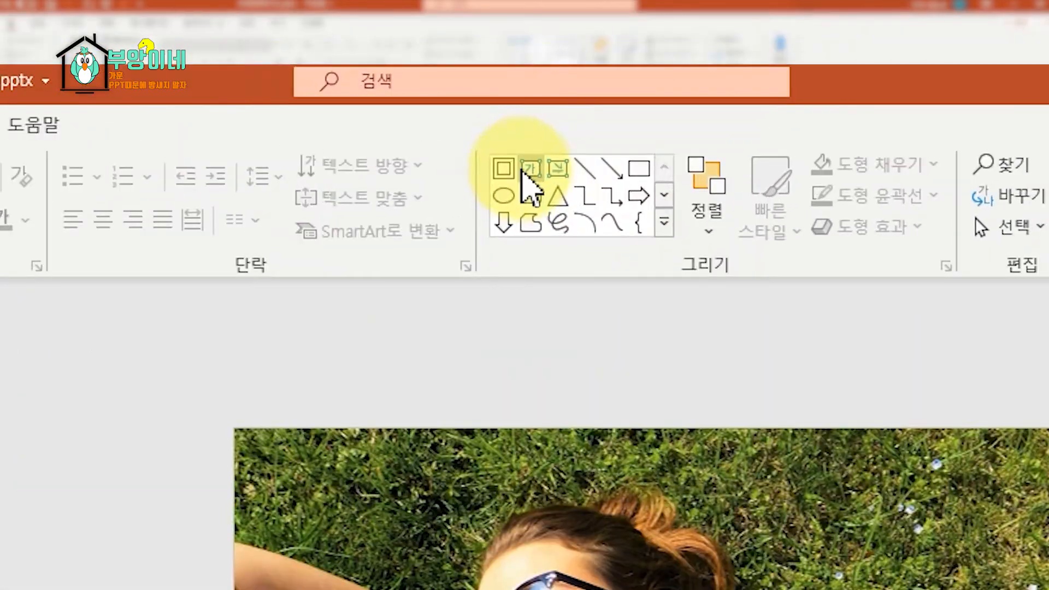
- Draw a rectangle about 23.81 × 8.19 cm over the photo's lower part, with a black fill and no outline
{"action": "left_click", "coordinate": [571, 61]}
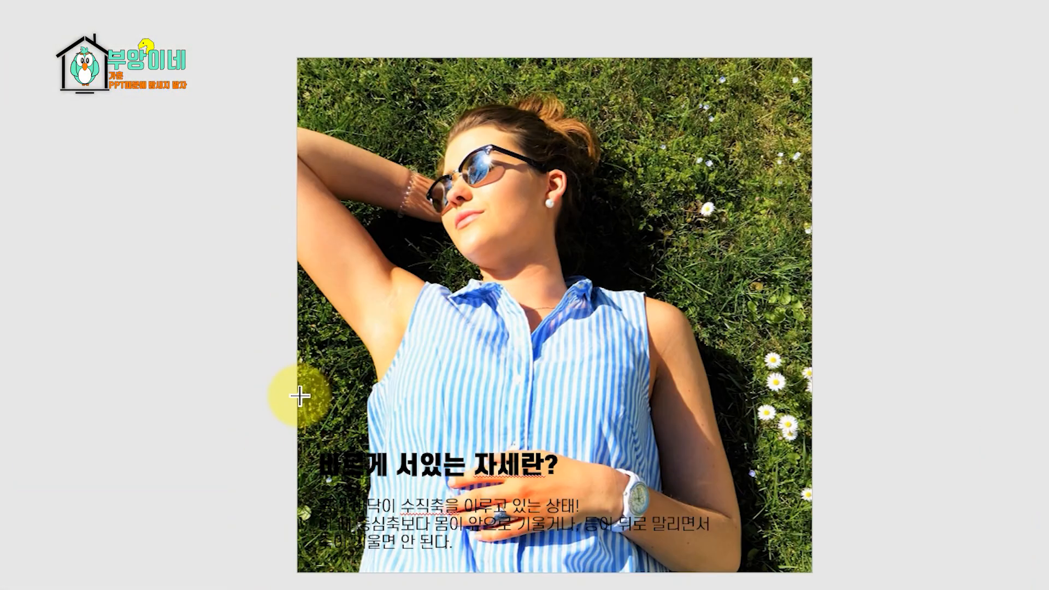
{"action": "mouse_move", "coordinate": [300, 396]}
{"action": "left_mouse_down"}
{"action": "mouse_move", "coordinate": [452, 492]}
{"action": "mouse_move", "coordinate": [813, 573]}
{"action": "left_mouse_up"}
{"action": "left_click", "coordinate": [407, 65]}
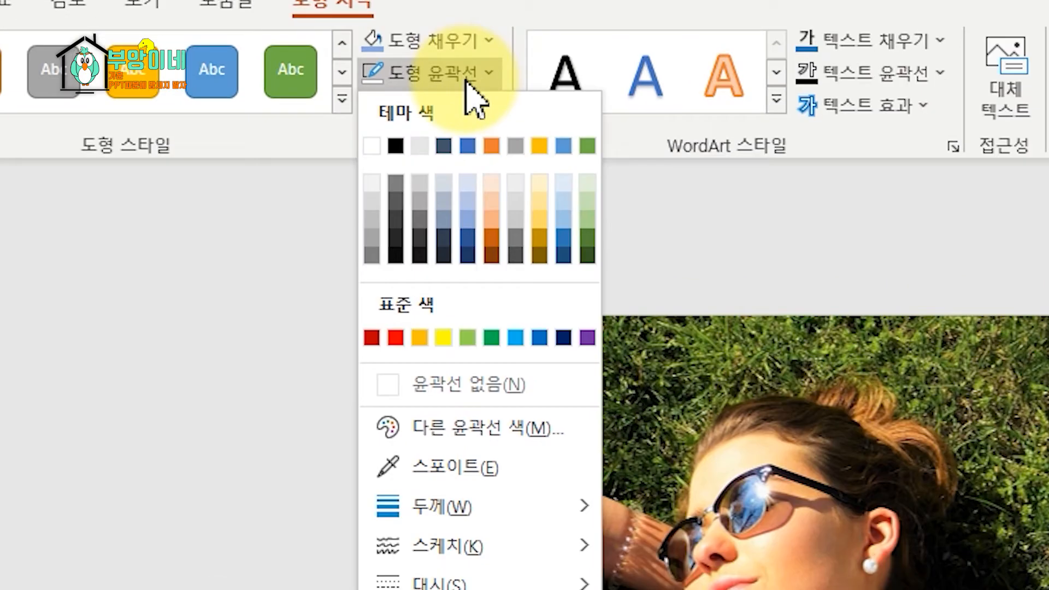
{"action": "left_click", "coordinate": [535, 398]}
{"action": "left_click", "coordinate": [433, 41]}
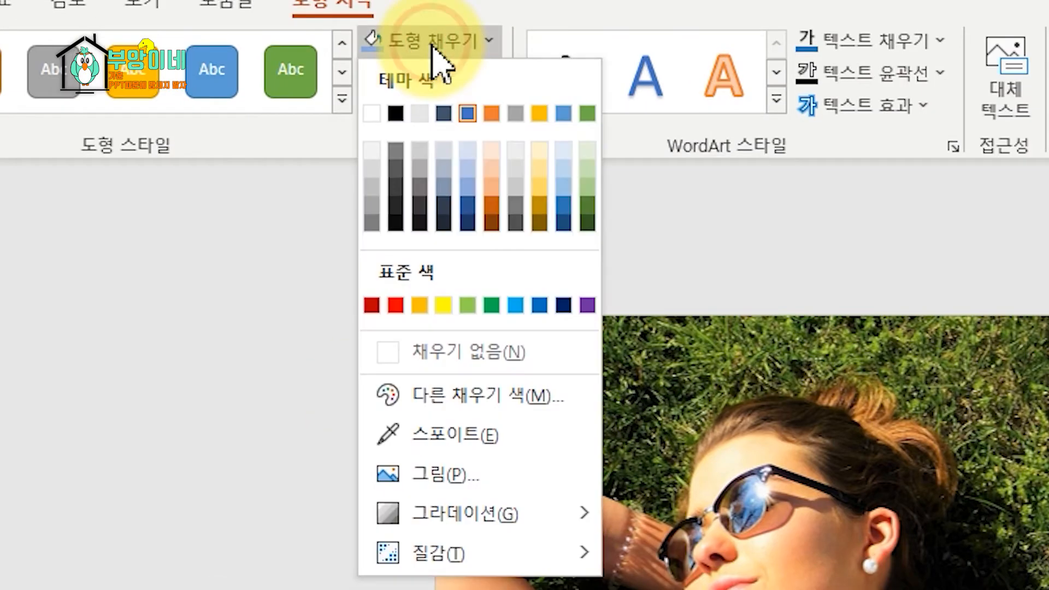
{"action": "left_click", "coordinate": [394, 115]}
- Set the black rectangle's fill transparency to 35% and place it behind the text
{"action": "left_click", "coordinate": [583, 402]}
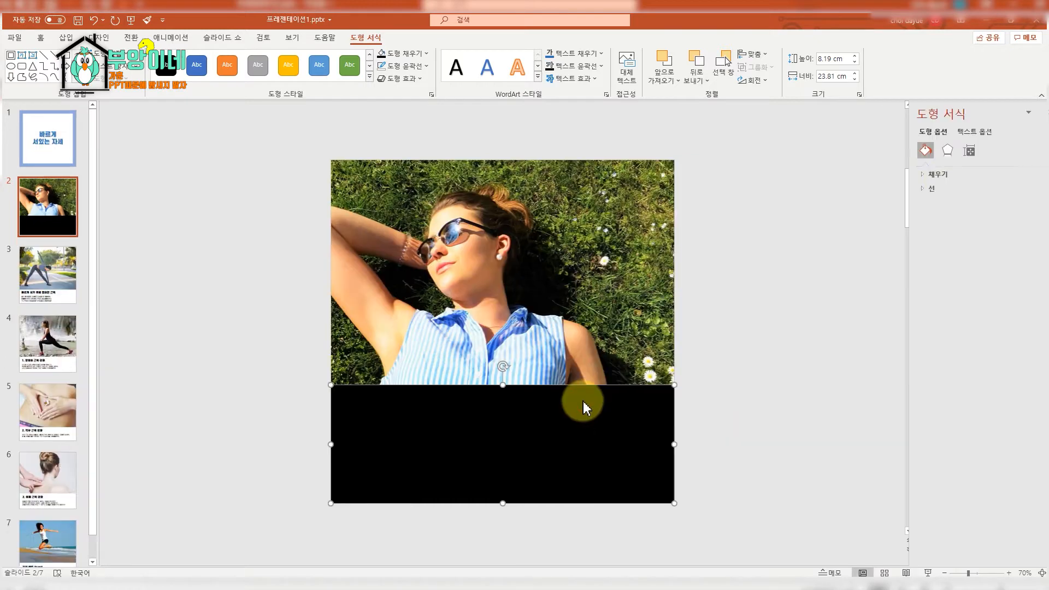
{"action": "left_click", "coordinate": [928, 175]}
{"action": "left_click_drag", "start_coordinate": [953, 292], "coordinate": [965, 292]}
- Recolour all the text in slide 2's text box white
{"action": "left_click", "coordinate": [449, 428]}
{"action": "key", "text": "ctrl+a"}
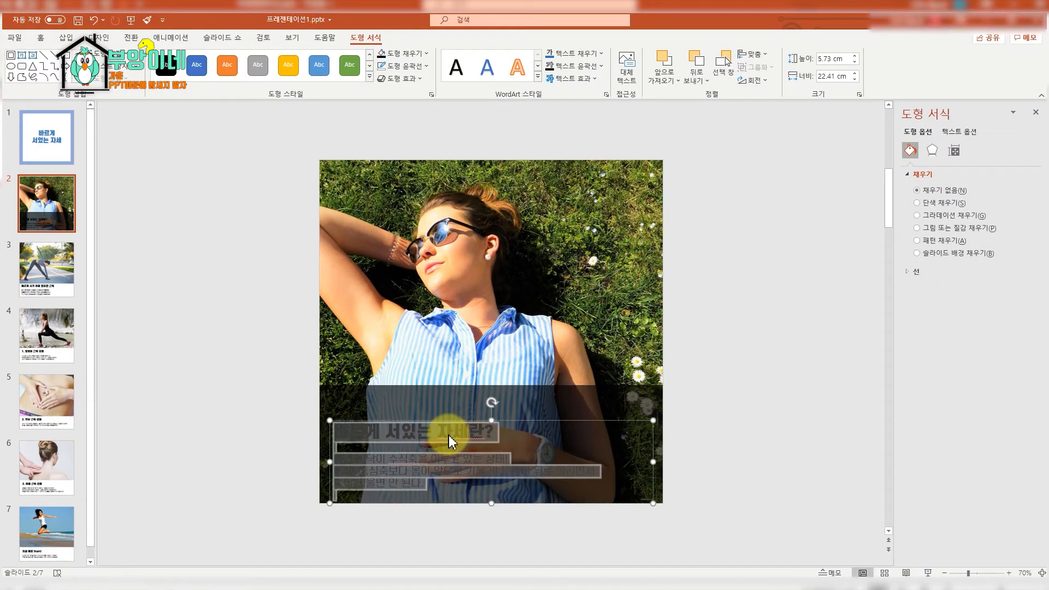
{"action": "left_click", "coordinate": [1019, 260]}
{"action": "left_click", "coordinate": [943, 285]}
- Lower the dark rectangle's top edge slightly and reposition the text box within it
{"action": "left_click", "coordinate": [516, 402]}
{"action": "left_click_drag", "start_coordinate": [492, 386], "coordinate": [492, 402]}
{"action": "left_click_drag", "start_coordinate": [466, 421], "coordinate": [469, 419]}
{"action": "left_click", "coordinate": [748, 254]}
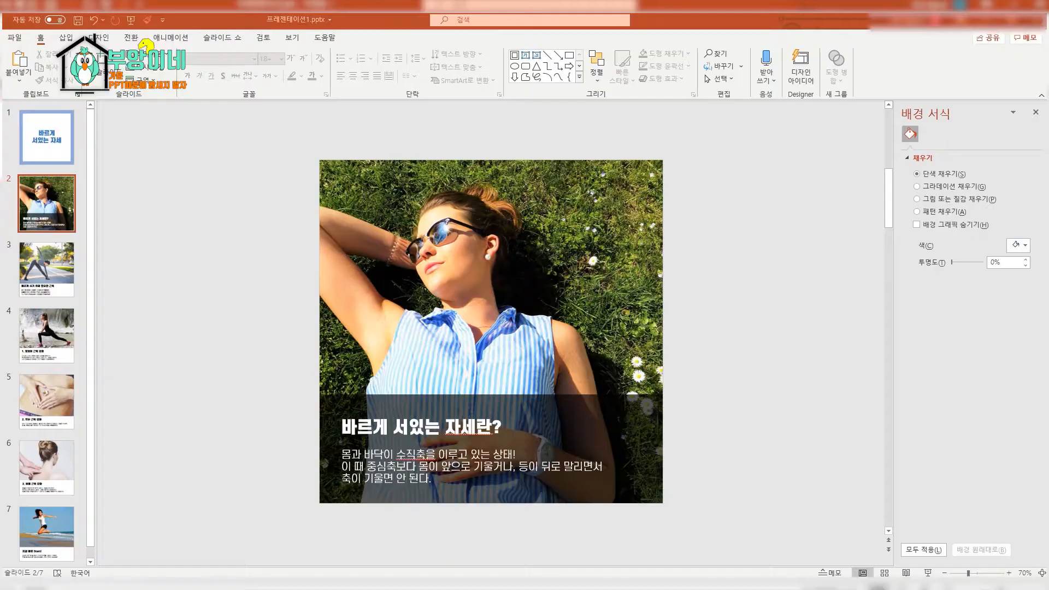
- Switch the dark rectangle's fill from solid to a linear gradient
{"action": "left_click", "coordinate": [624, 406]}
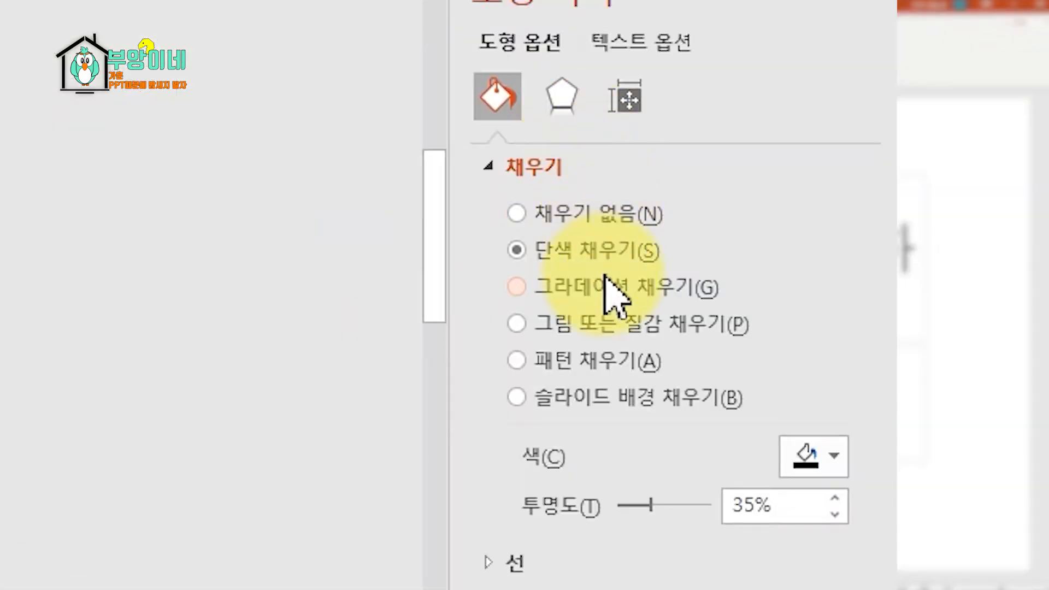
{"action": "left_click", "coordinate": [948, 214]}
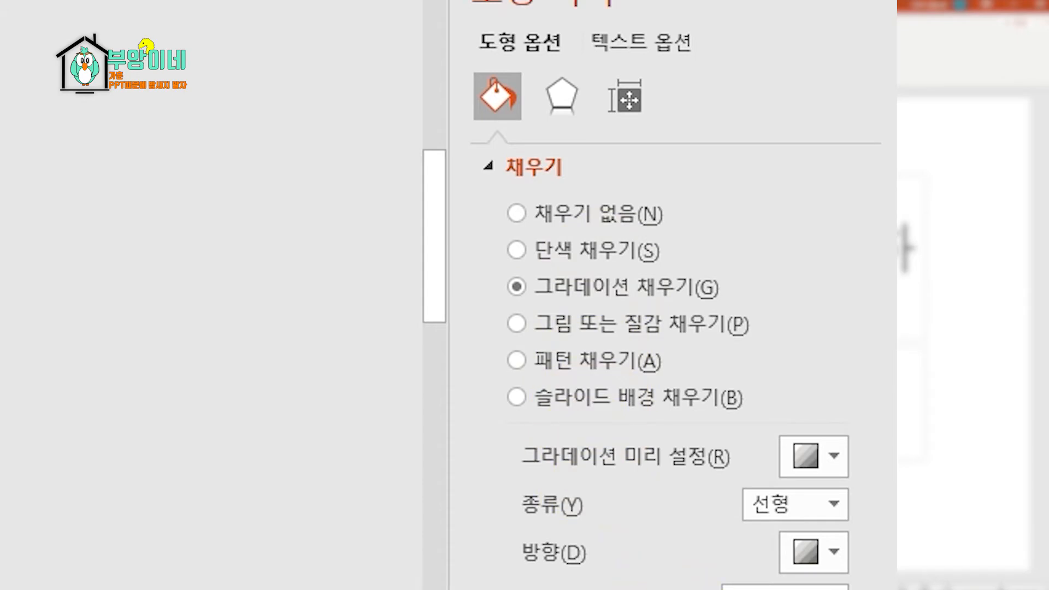
{"action": "scroll", "coordinate": [680, 229], "scroll_direction": "down", "scroll_amount": 8}
{"action": "left_click", "coordinate": [680, 229]}
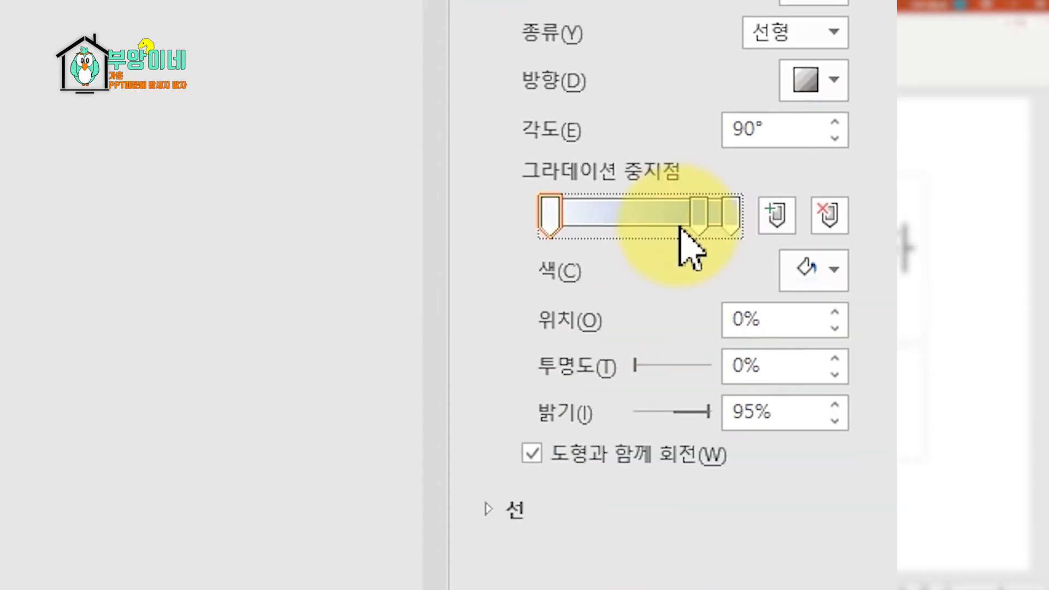
- Colour all three gradient stops of the rectangle's fill black
{"action": "left_click", "coordinate": [551, 219]}
{"action": "left_click", "coordinate": [823, 278]}
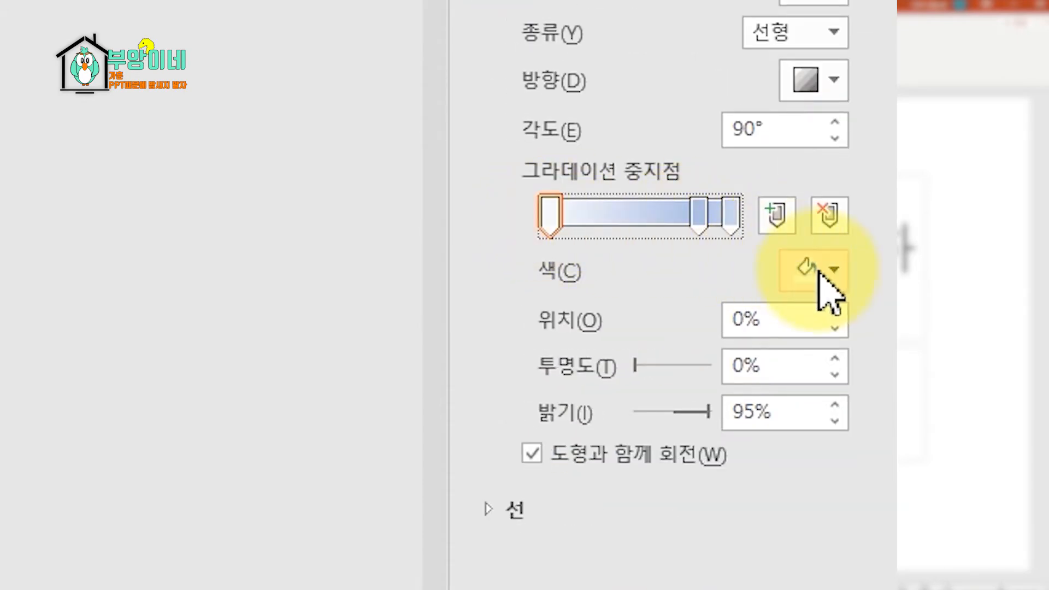
{"action": "left_click", "coordinate": [656, 355]}
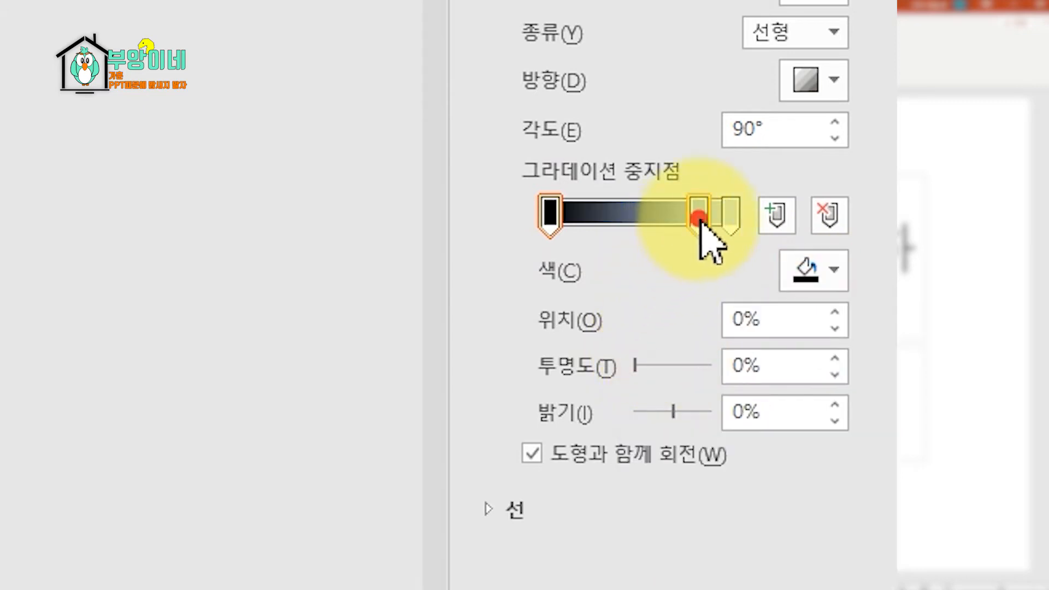
{"action": "left_click", "coordinate": [699, 219]}
{"action": "left_click", "coordinate": [815, 273]}
{"action": "left_click", "coordinate": [665, 352]}
{"action": "left_click", "coordinate": [728, 228]}
{"action": "left_click", "coordinate": [820, 273]}
{"action": "left_click", "coordinate": [666, 352]}
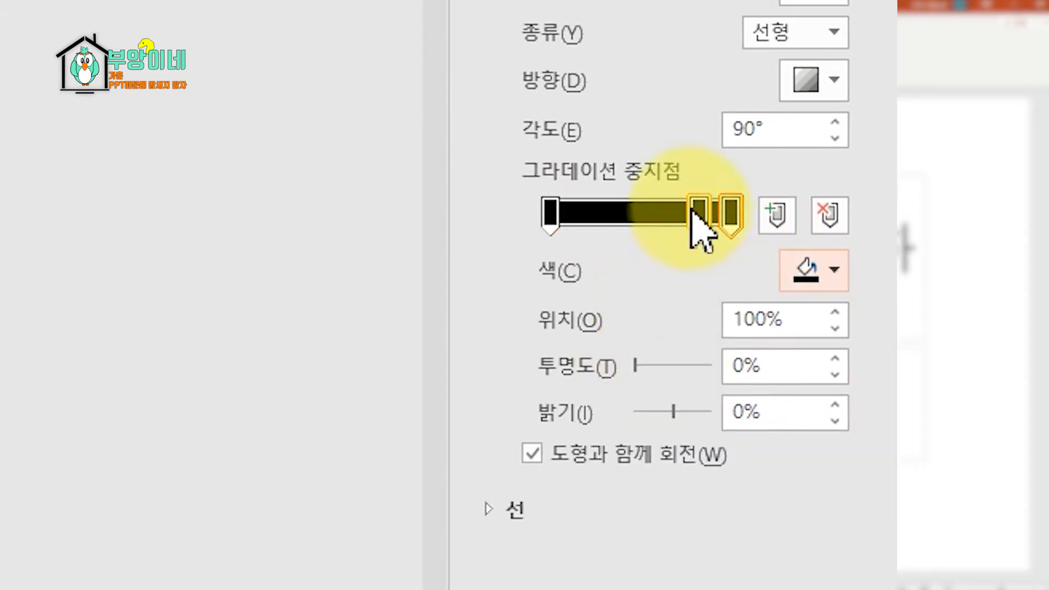
- Move the middle gradient stop to 54% with 20% transparency, and raise the last stop's transparency
{"action": "left_click_drag", "start_coordinate": [691, 218], "coordinate": [647, 221]}
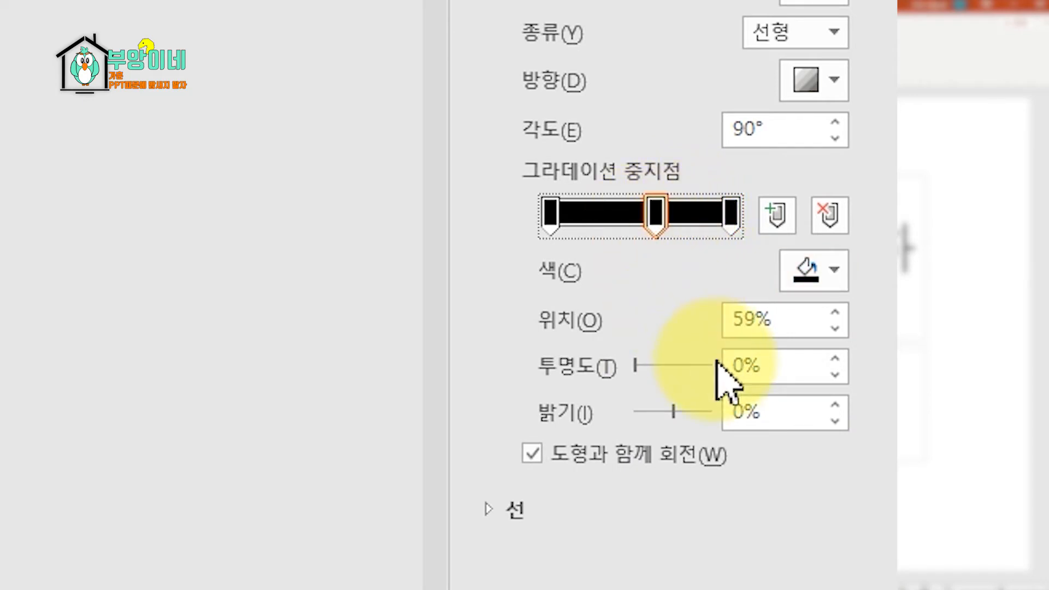
{"action": "left_click", "coordinate": [658, 214]}
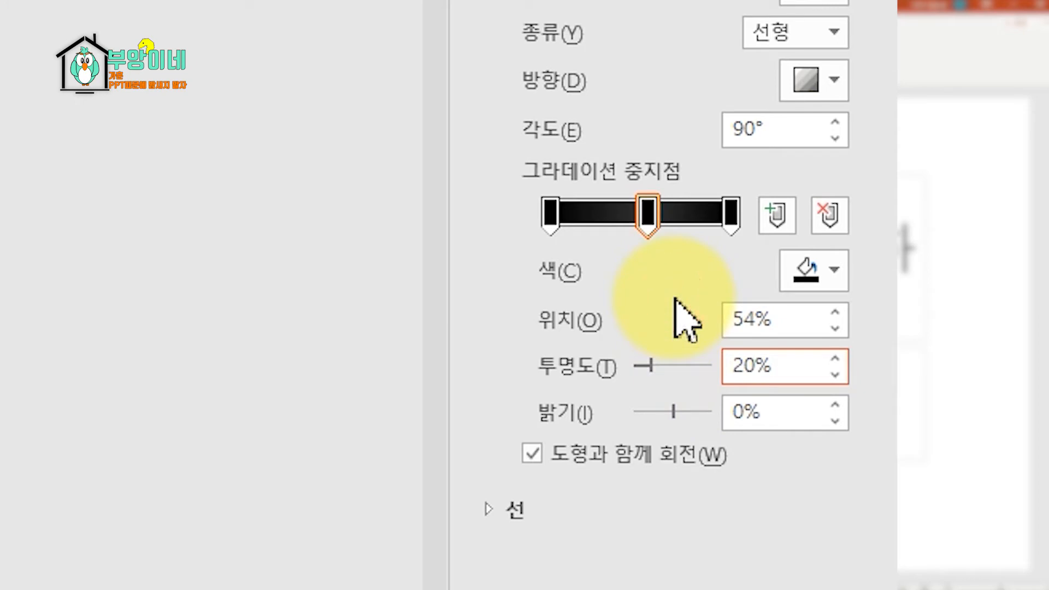
{"action": "left_click", "coordinate": [731, 214]}
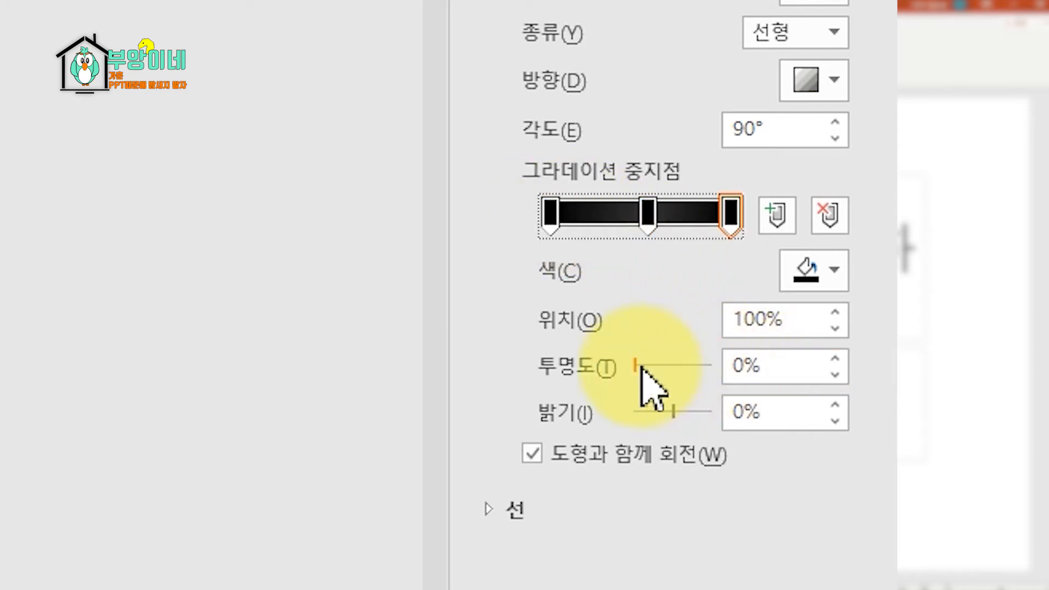
{"action": "left_click_drag", "start_coordinate": [680, 373], "coordinate": [733, 386]}
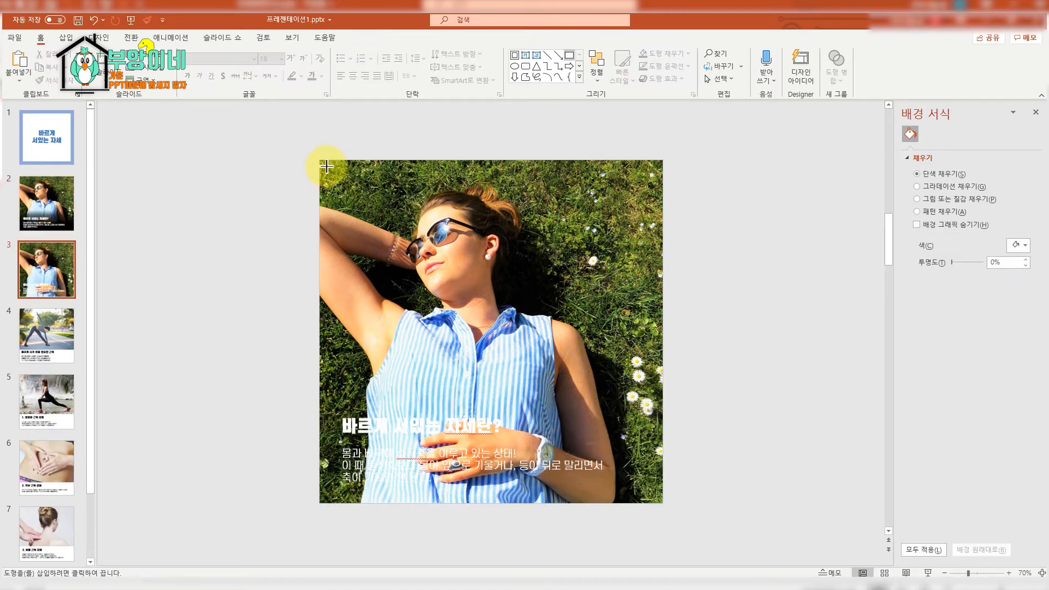
- Cover the photo on slide 3 with a 23.81 × 23.81 cm rectangle that has a black fill and no outline
{"action": "left_click_drag", "start_coordinate": [321, 162], "coordinate": [663, 503]}
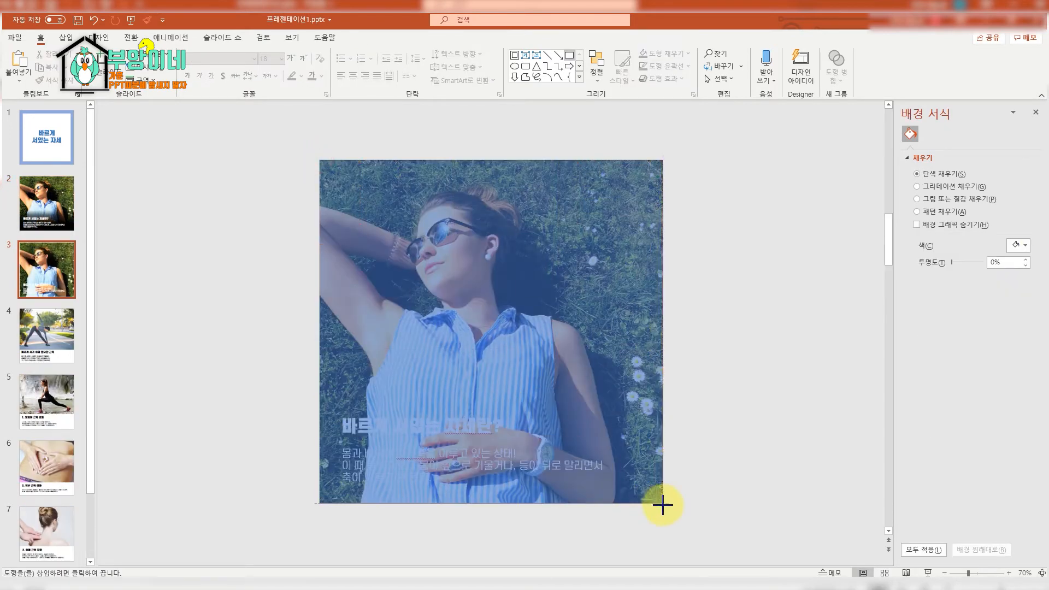
{"action": "left_click", "coordinate": [394, 56]}
{"action": "left_click", "coordinate": [392, 82]}
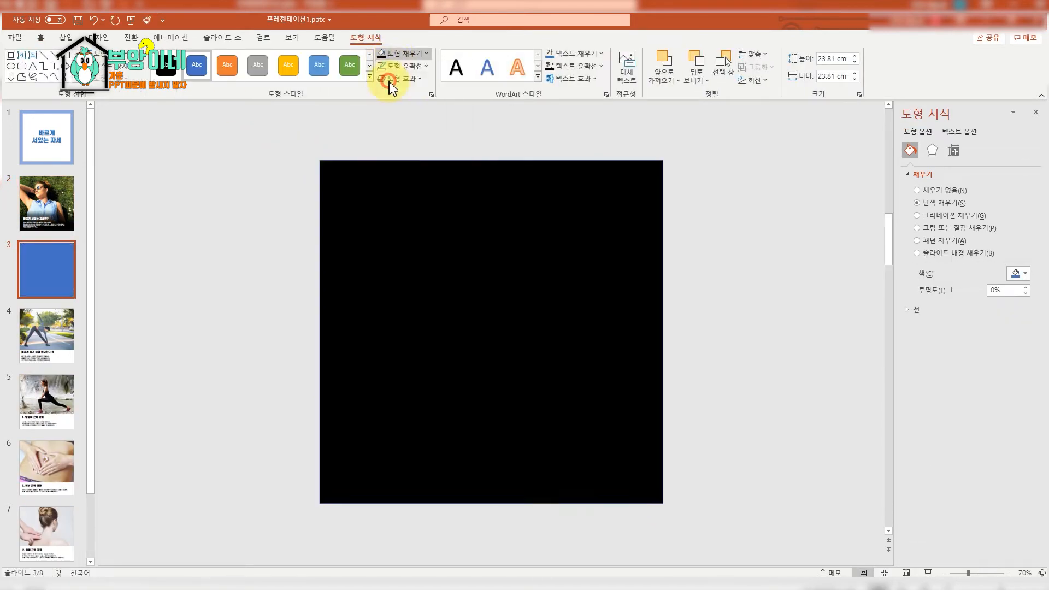
{"action": "left_click", "coordinate": [402, 66]}
{"action": "left_click", "coordinate": [414, 189]}
- Set the dark overlay's fill transparency to 45% and shrink it to about 20.78 × 21.08 cm, inset from the photo's edges
{"action": "left_click_drag", "start_coordinate": [952, 291], "coordinate": [972, 299]}
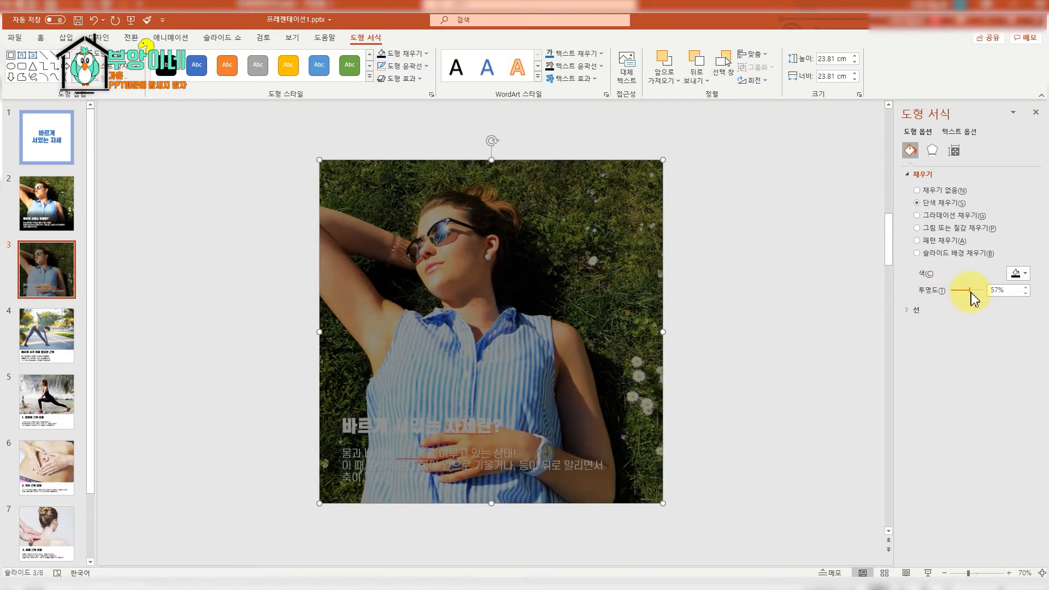
{"action": "left_click_drag", "start_coordinate": [320, 161], "coordinate": [344, 175]}
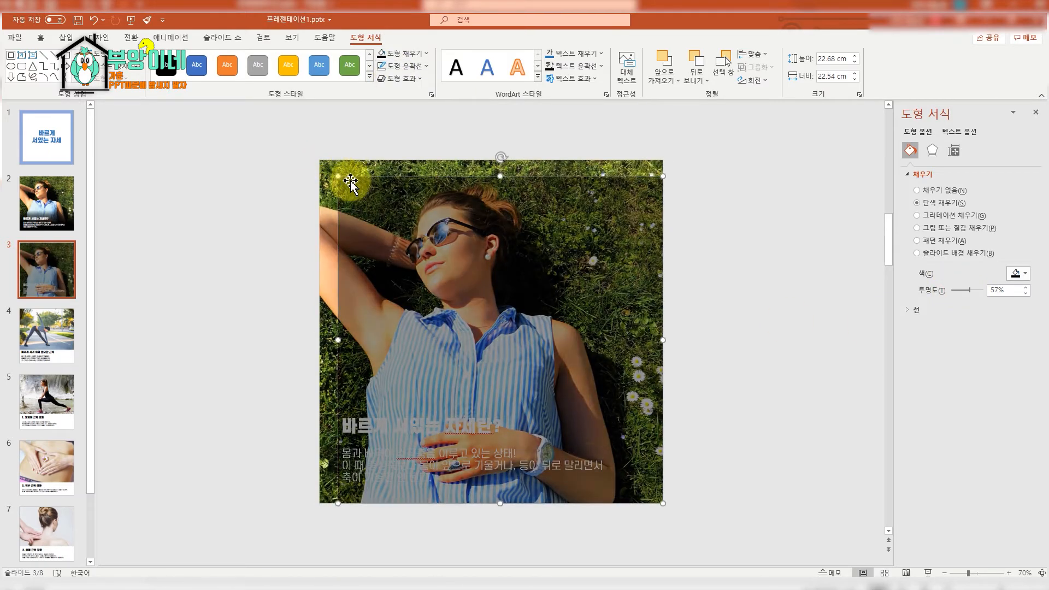
{"action": "left_click_drag", "start_coordinate": [654, 497], "coordinate": [640, 484]}
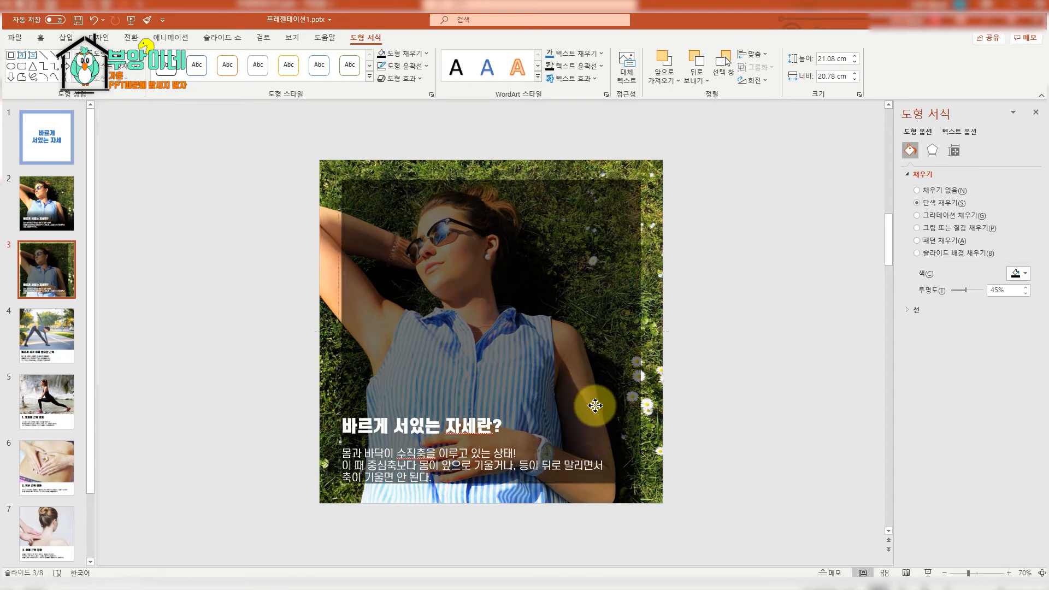
- Move the text block to the middle of the overlay, breaking the line before "등이" and adding a blank line after "상태!"
{"action": "left_click_drag", "start_coordinate": [484, 411], "coordinate": [544, 285]}
{"action": "left_click", "coordinate": [583, 337]}
{"action": "key", "text": "Return"}
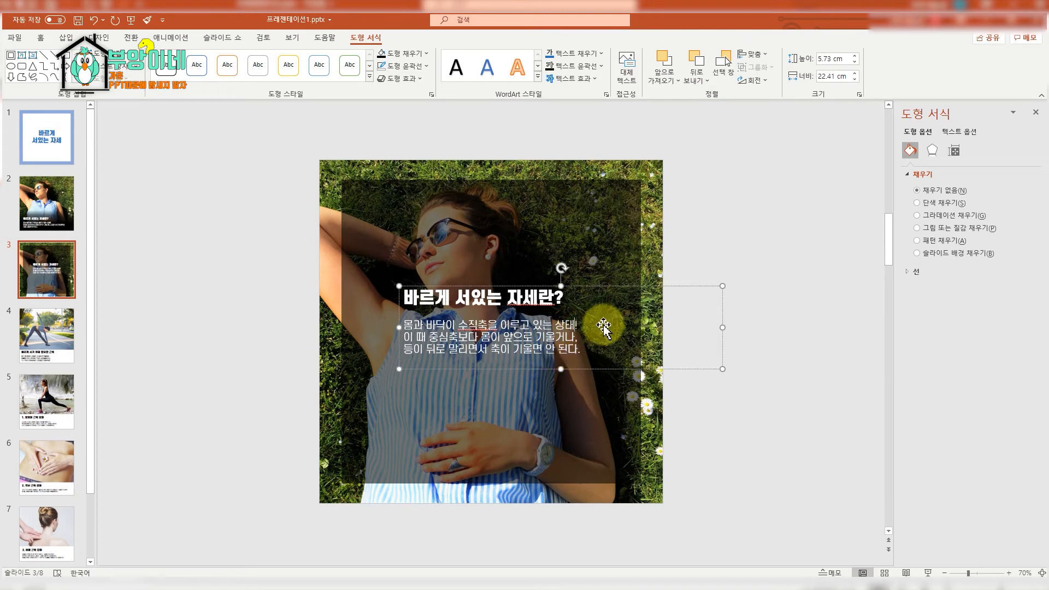
{"action": "key", "text": "Return"}
{"action": "left_click", "coordinate": [752, 324]}
{"action": "left_click", "coordinate": [567, 296]}
{"action": "left_click_drag", "start_coordinate": [575, 286], "coordinate": [588, 282]}
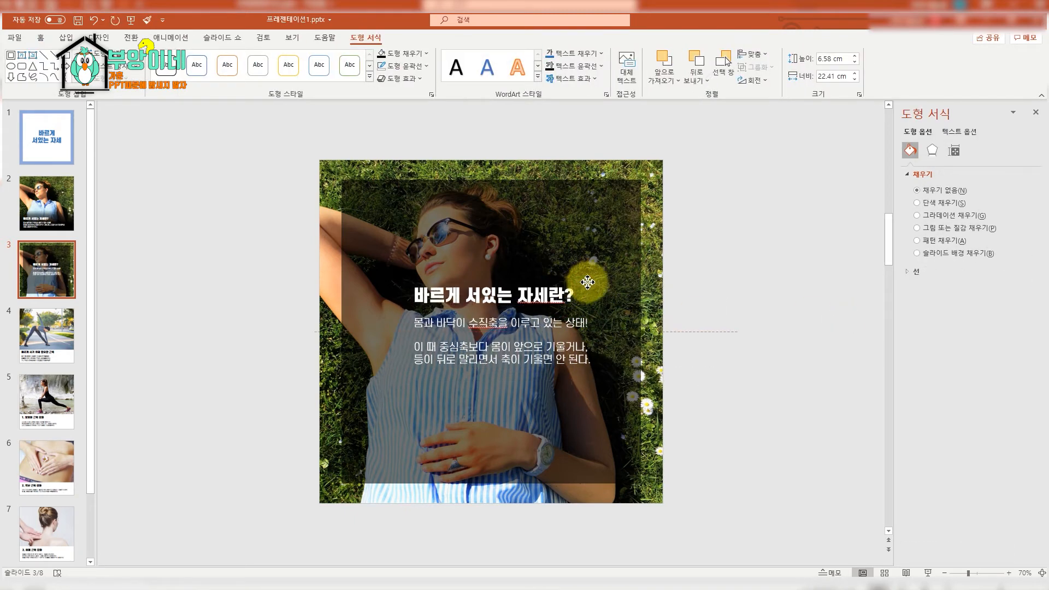
{"action": "left_click", "coordinate": [717, 245]}
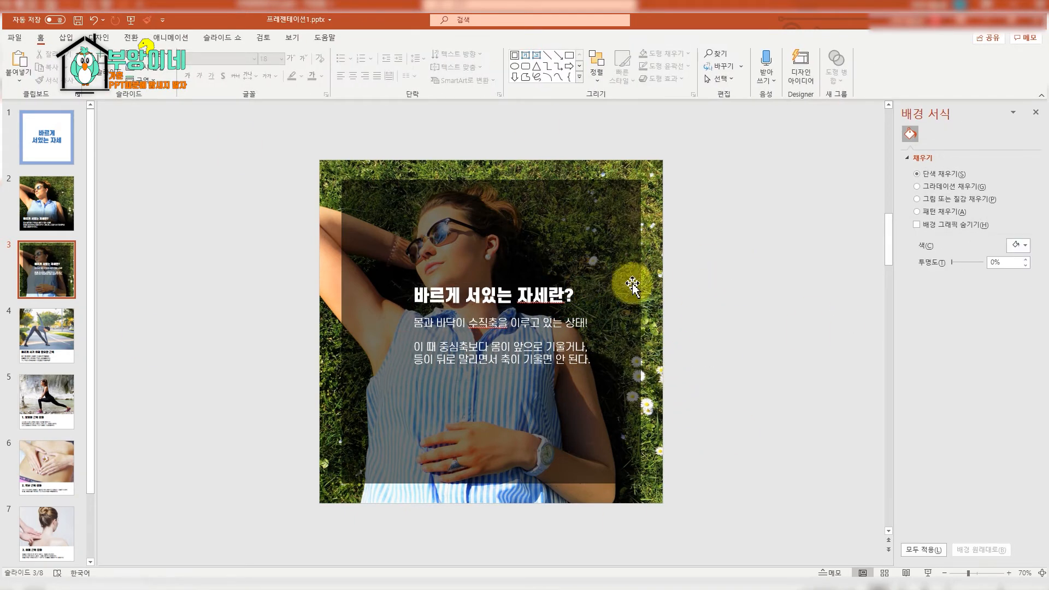
- Change the dark overlay's shape from a rectangle to an ellipse
{"action": "left_click", "coordinate": [595, 218]}
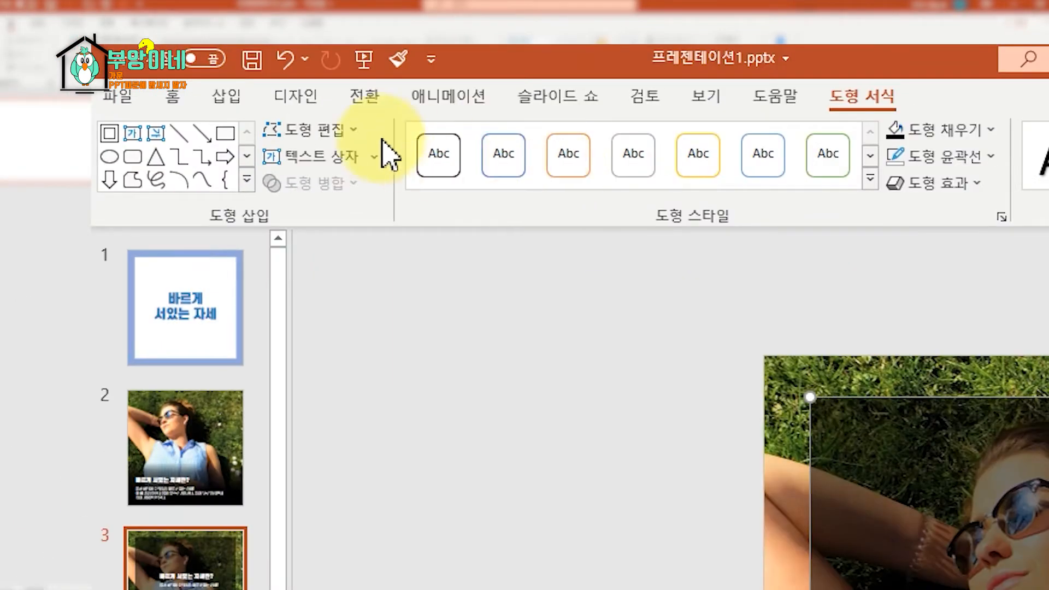
{"action": "left_click", "coordinate": [349, 131]}
{"action": "mouse_move", "coordinate": [360, 171]}
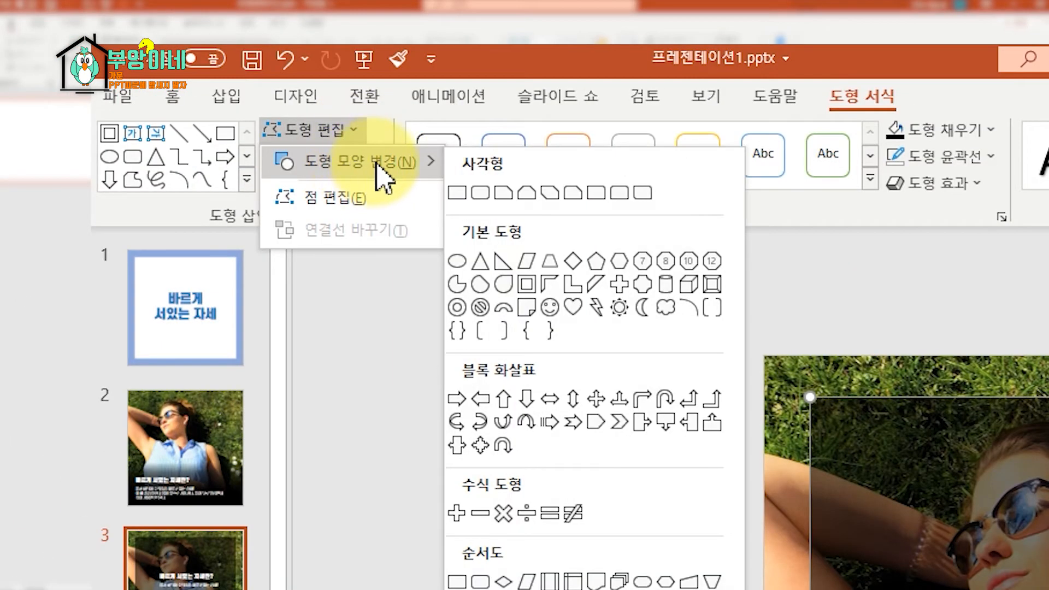
{"action": "left_click", "coordinate": [458, 258]}
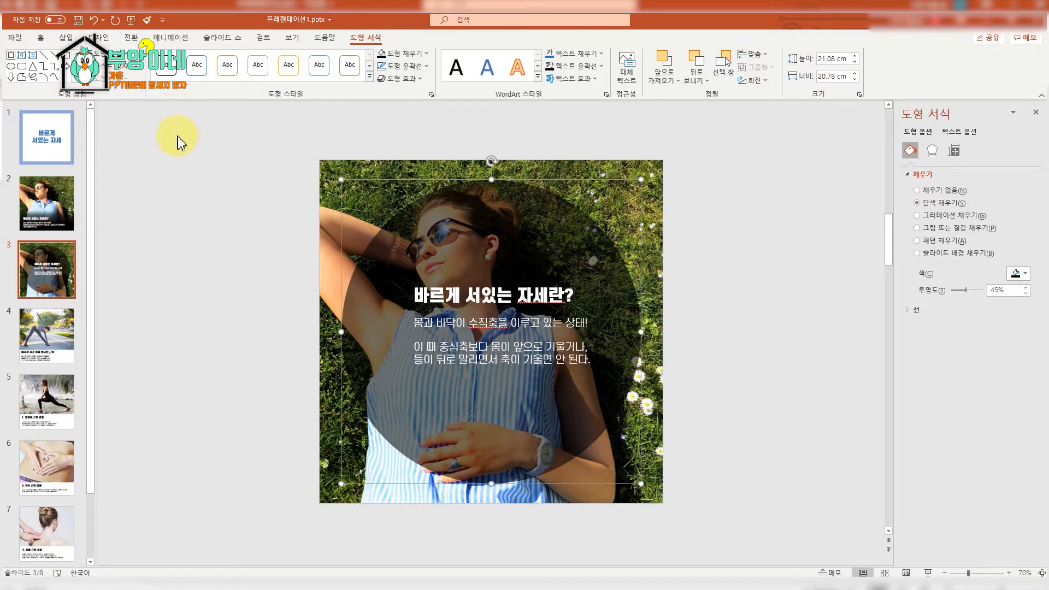
{"action": "left_click", "coordinate": [163, 212]}
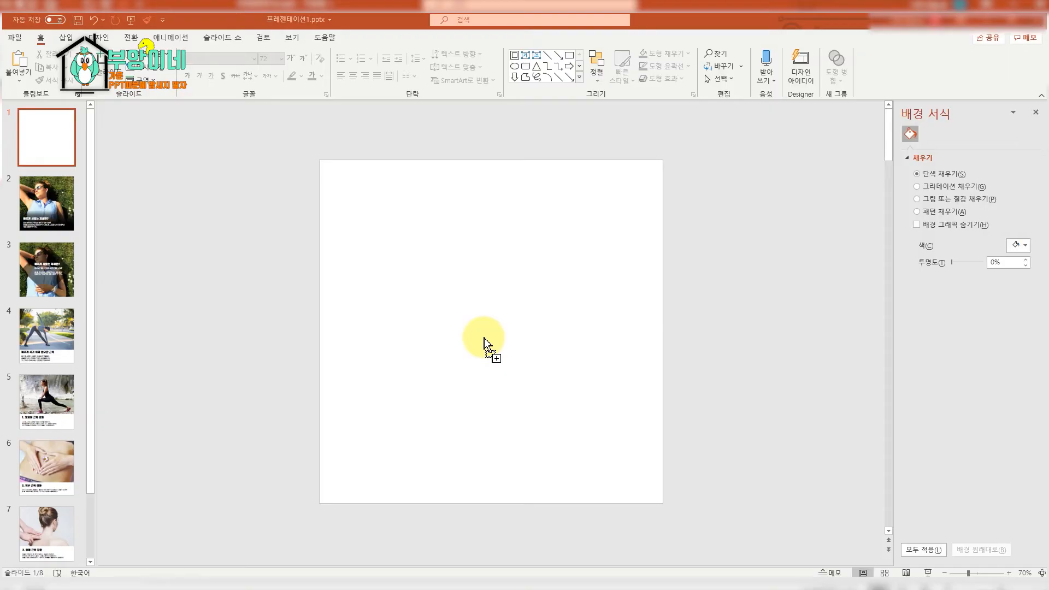
- Place the sunset runner photo on slide 1 and enlarge it to cover the whole slide
{"action": "key", "text": "ctrl+v"}
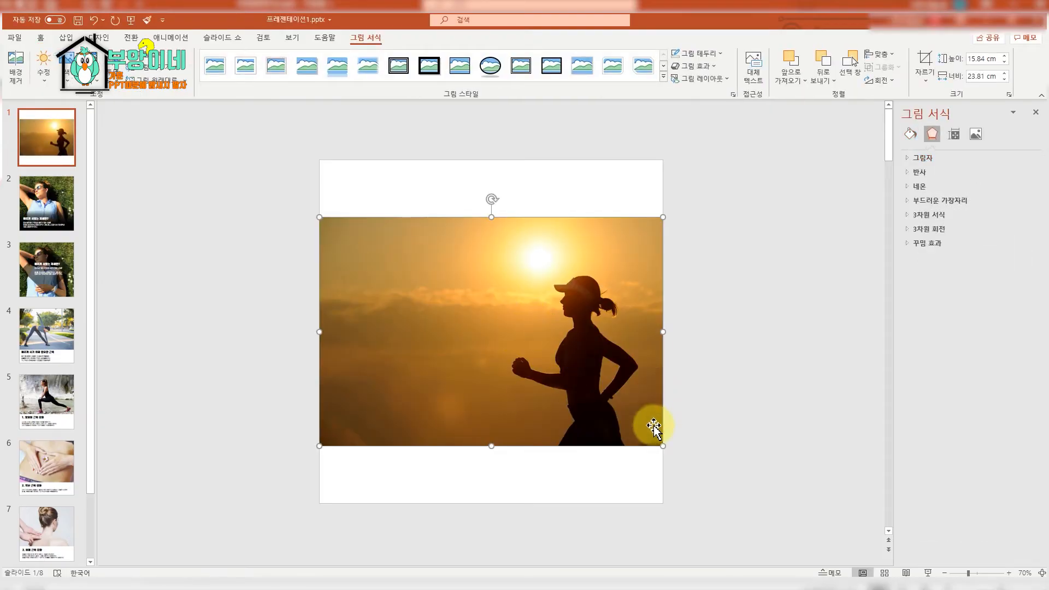
{"action": "left_click_drag", "start_coordinate": [663, 446], "coordinate": [689, 470]}
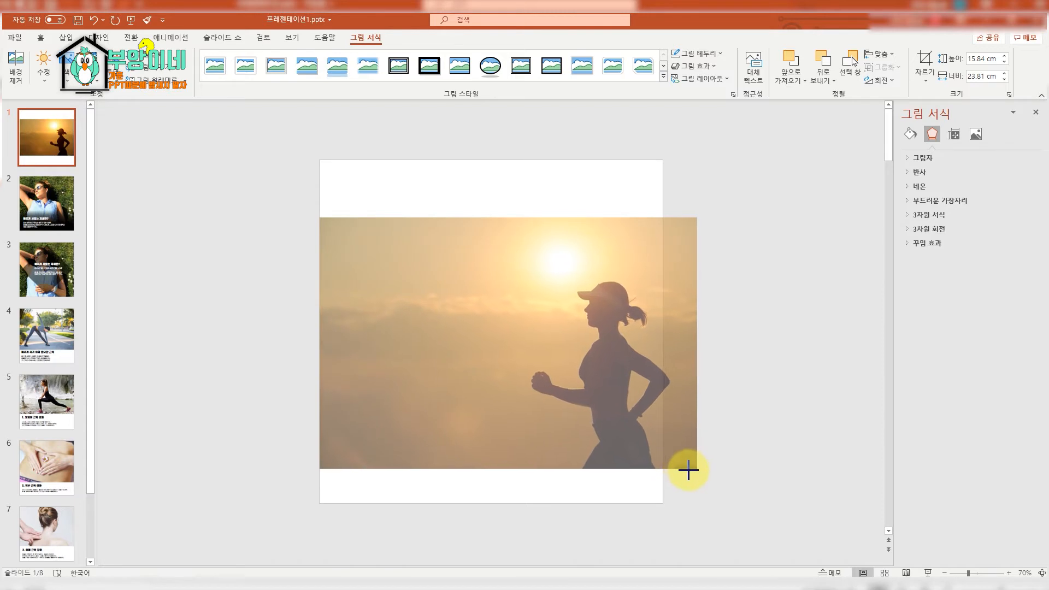
- Add a text box beside the runner reading "바르게 서있는 방법"
{"action": "left_click_drag", "start_coordinate": [347, 202], "coordinate": [525, 341]}
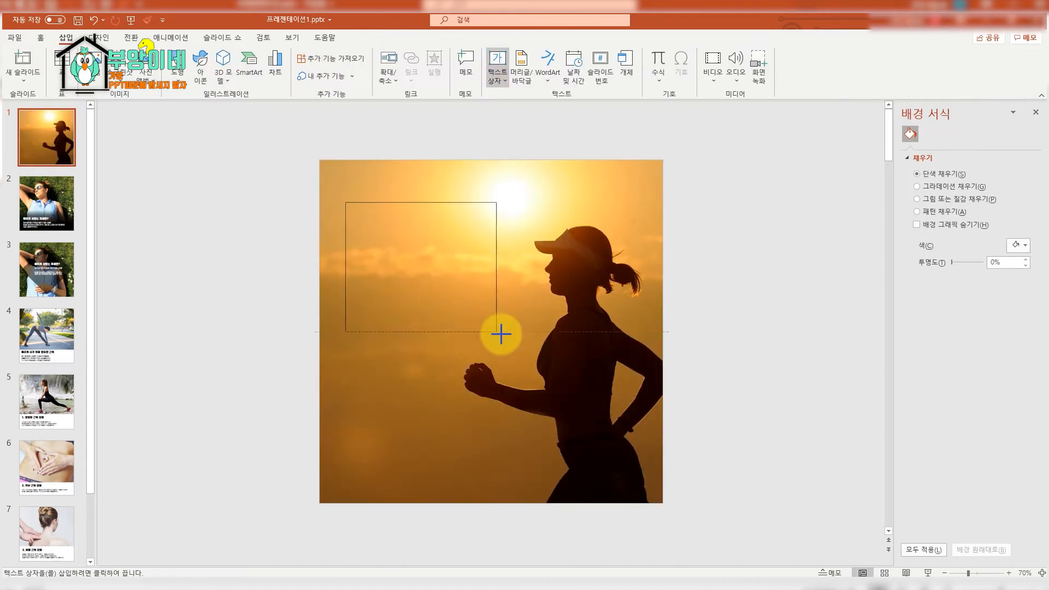
{"action": "type", "text": "바르"}
{"action": "type", "text": "게 서있는 자세"}
{"action": "key", "text": "BackSpace"}
{"action": "key", "text": "BackSpace"}
{"action": "key", "text": "BackSpace"}
{"action": "type", "text": "방법"}
- Restyle the title as large, heavy white lettering and position it beside the runner
{"action": "left_click", "coordinate": [254, 59]}
{"action": "left_click", "coordinate": [231, 181]}
{"action": "left_click", "coordinate": [291, 58]}
{"action": "left_click_drag", "start_coordinate": [526, 271], "coordinate": [592, 271]}
{"action": "left_click_drag", "start_coordinate": [488, 199], "coordinate": [509, 253]}
{"action": "left_click", "coordinate": [312, 76]}
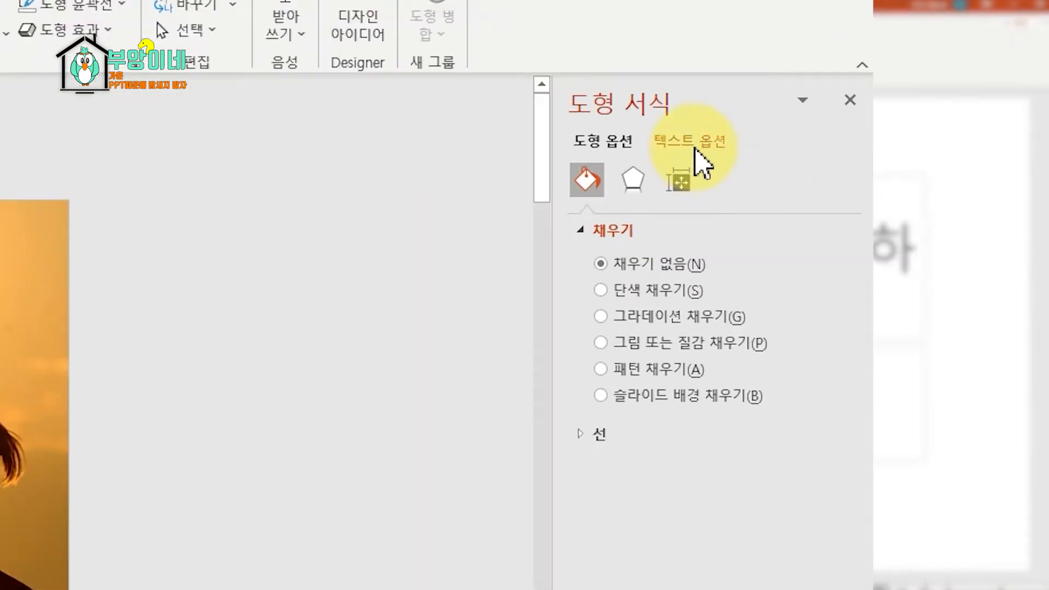
- Give the title text an outer centre-offset shadow and increase the shadow's blur
{"action": "left_click", "coordinate": [960, 132]}
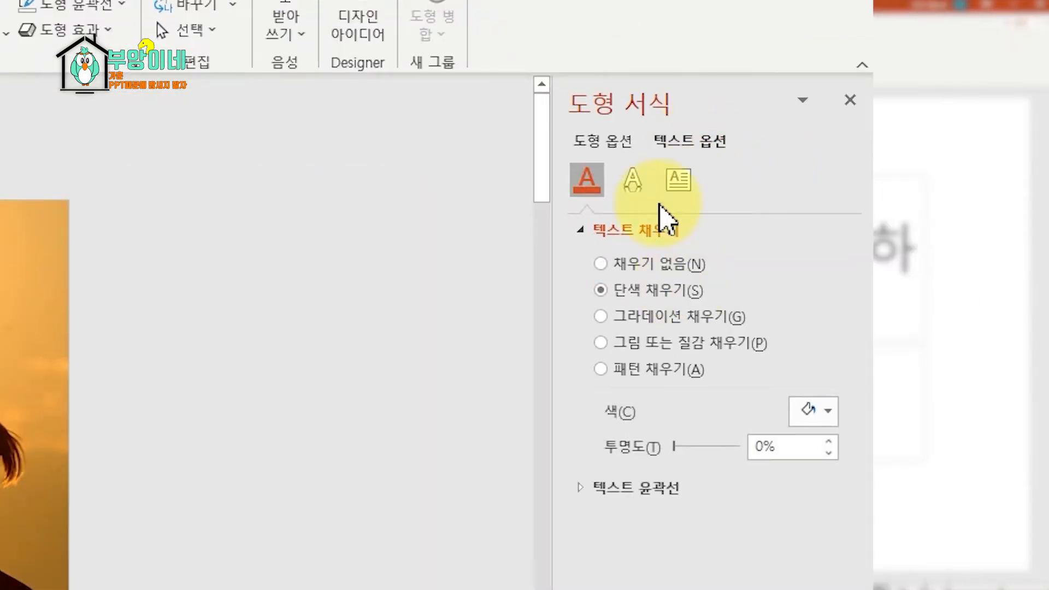
{"action": "left_click", "coordinate": [633, 183]}
{"action": "left_click", "coordinate": [631, 232]}
{"action": "left_click", "coordinate": [814, 264]}
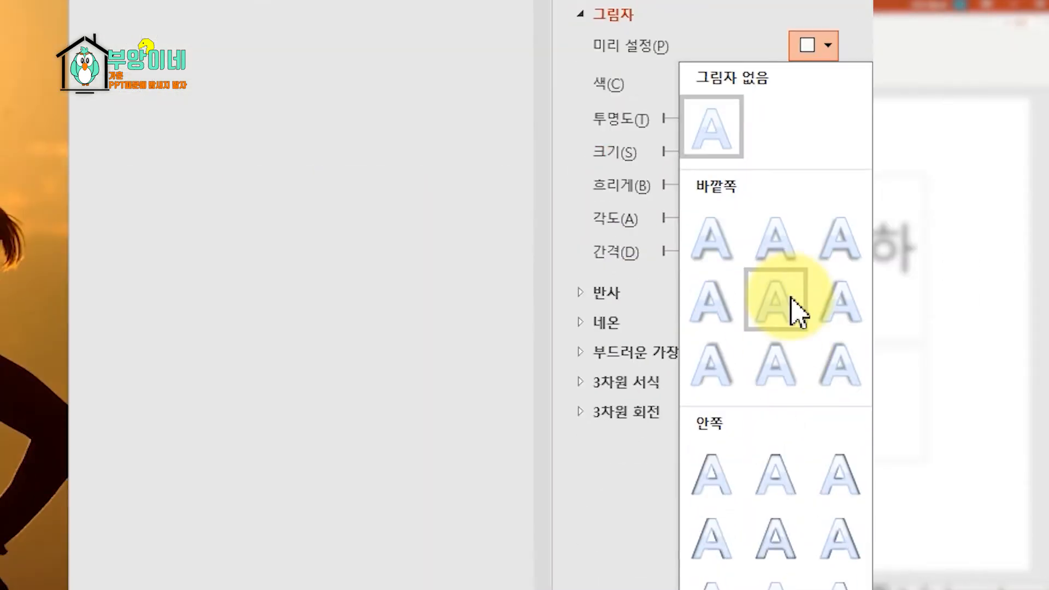
{"action": "left_click", "coordinate": [790, 514]}
{"action": "left_click_drag", "start_coordinate": [668, 402], "coordinate": [682, 405]}
{"action": "left_click_drag", "start_coordinate": [665, 219], "coordinate": [671, 252]}
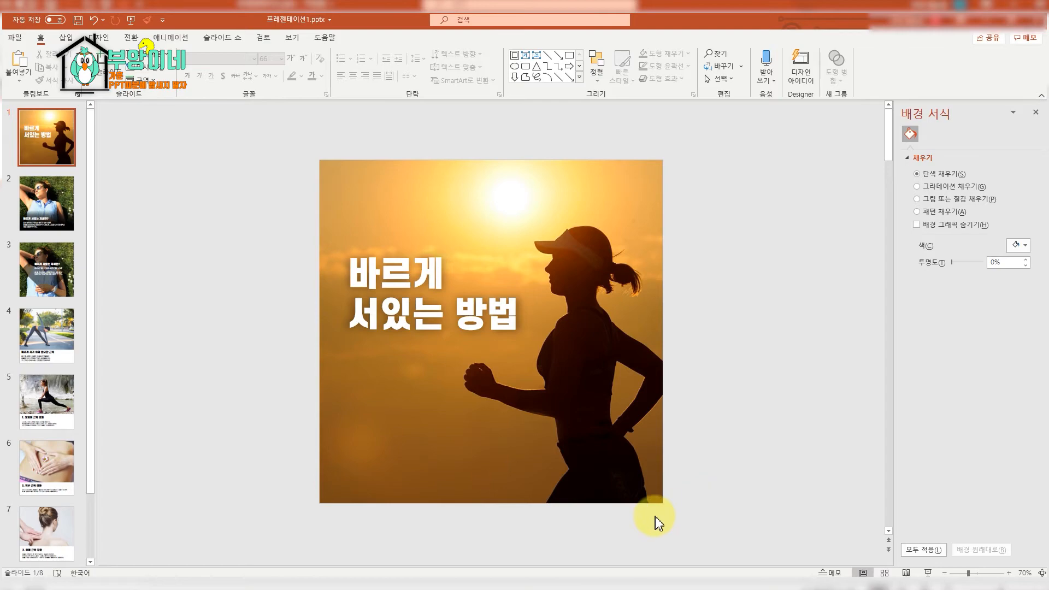
{"action": "left_click", "coordinate": [426, 324]}
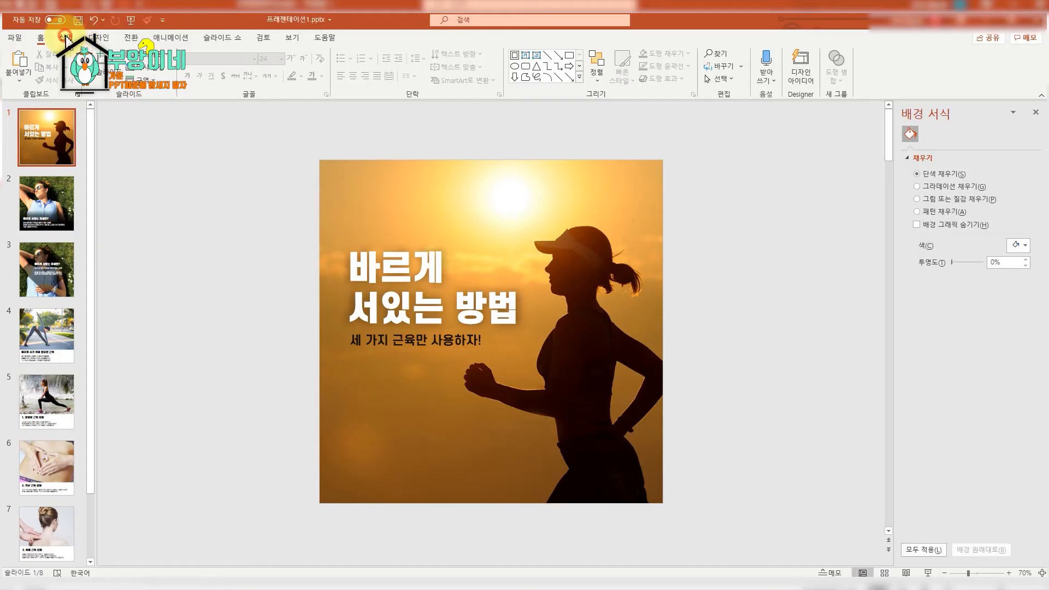
- Browse the built-in icon library without inserting an icon
{"action": "left_click", "coordinate": [66, 37]}
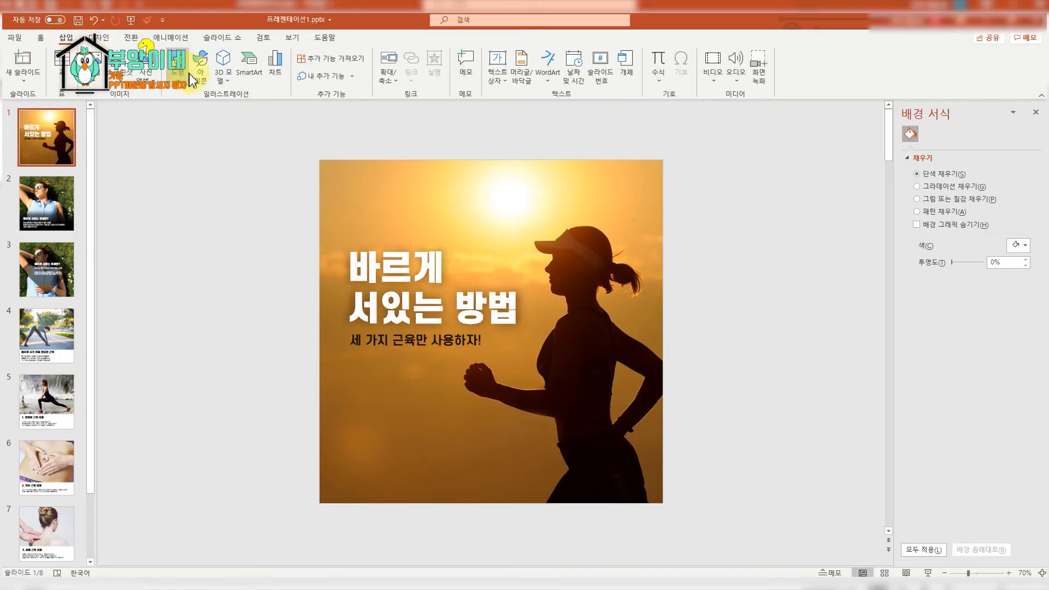
{"action": "left_click", "coordinate": [202, 70]}
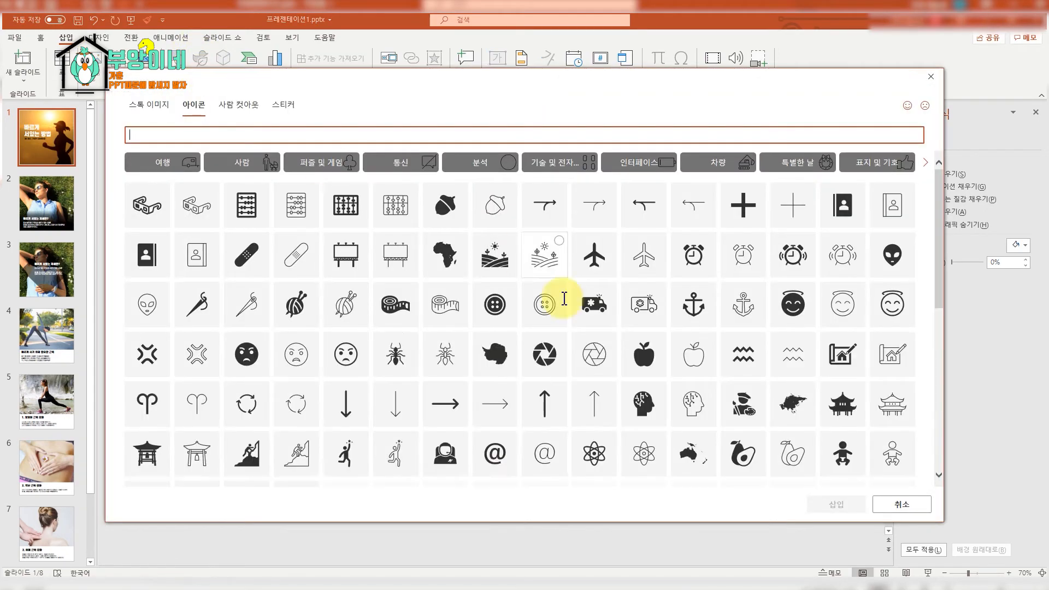
{"action": "scroll", "coordinate": [618, 328], "scroll_direction": "down", "scroll_amount": 15}
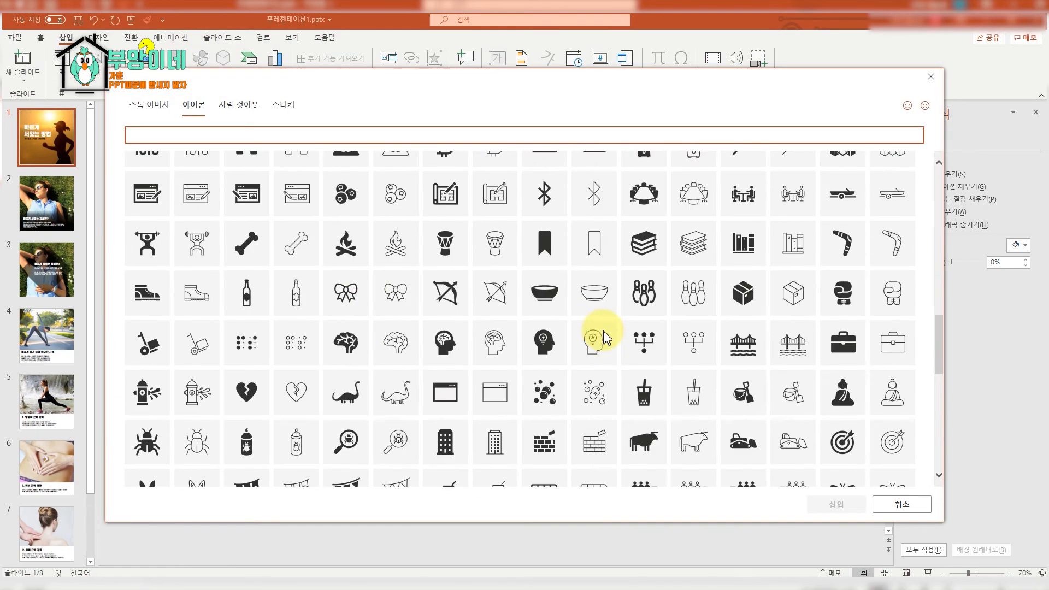
{"action": "left_click", "coordinate": [891, 505]}
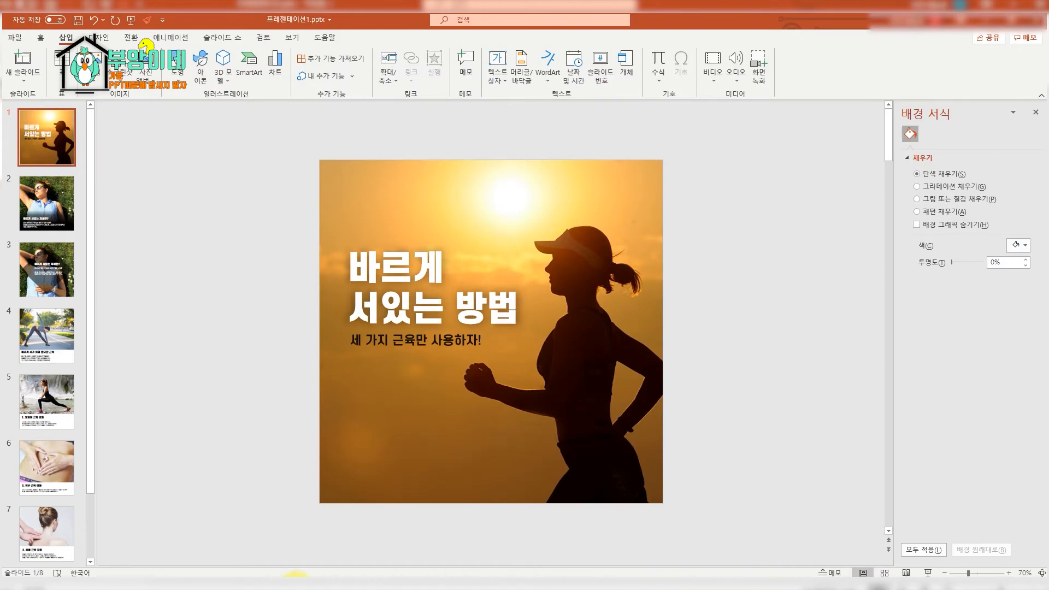
- Switch to Flaticon in the web browser and search for YOGA icons
{"action": "mouse_move", "coordinate": [296, 575]}
{"action": "left_click", "coordinate": [378, 541]}
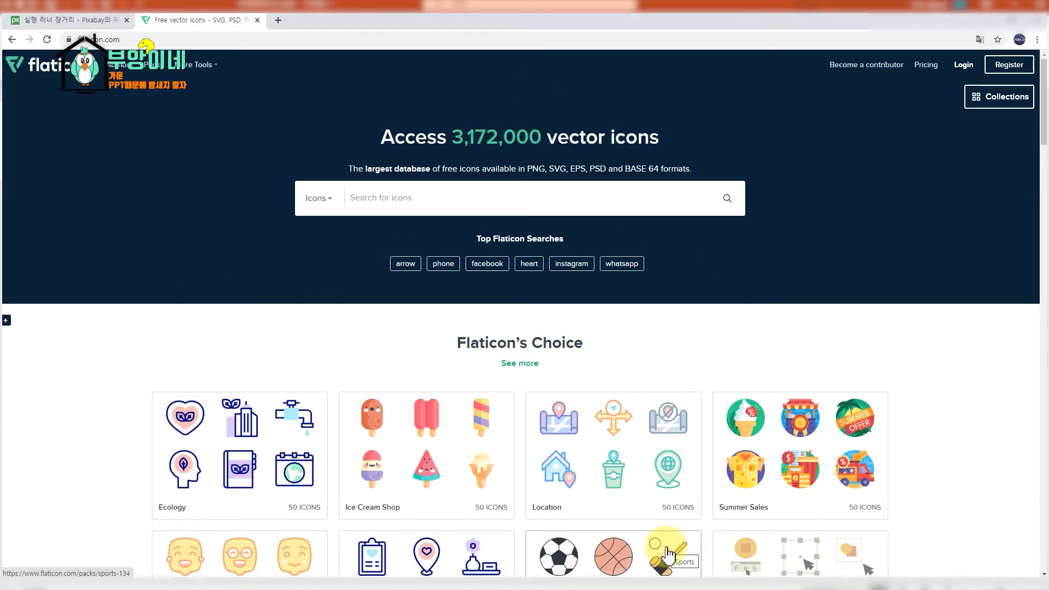
{"action": "left_click", "coordinate": [516, 202]}
{"action": "type", "text": "YOGA"}
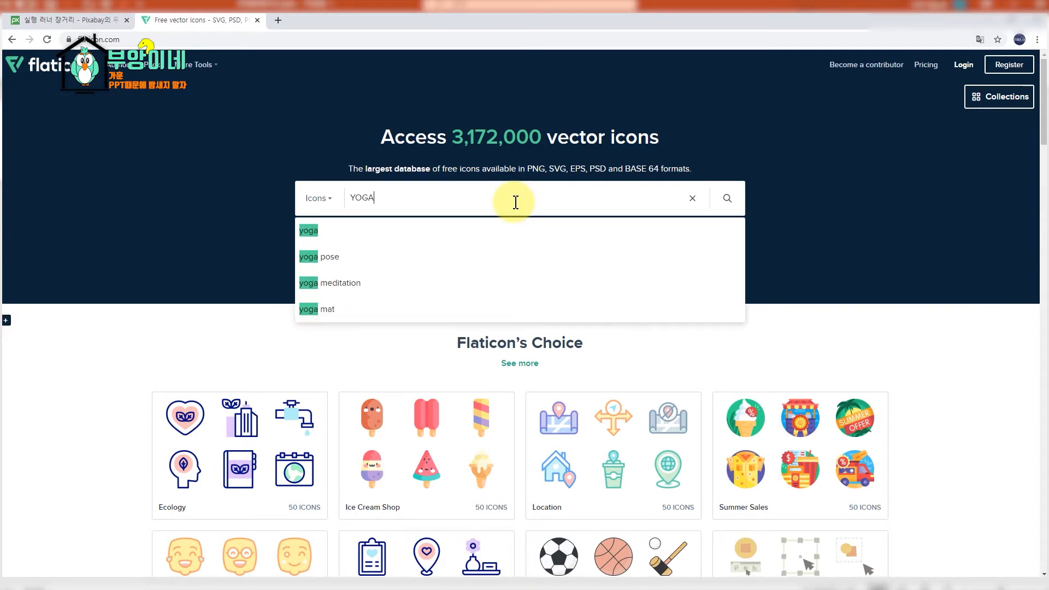
{"action": "key", "text": "Return"}
{"action": "scroll", "coordinate": [461, 241], "scroll_direction": "down", "scroll_amount": 5}
{"action": "scroll", "coordinate": [462, 240], "scroll_direction": "down", "scroll_amount": 5}
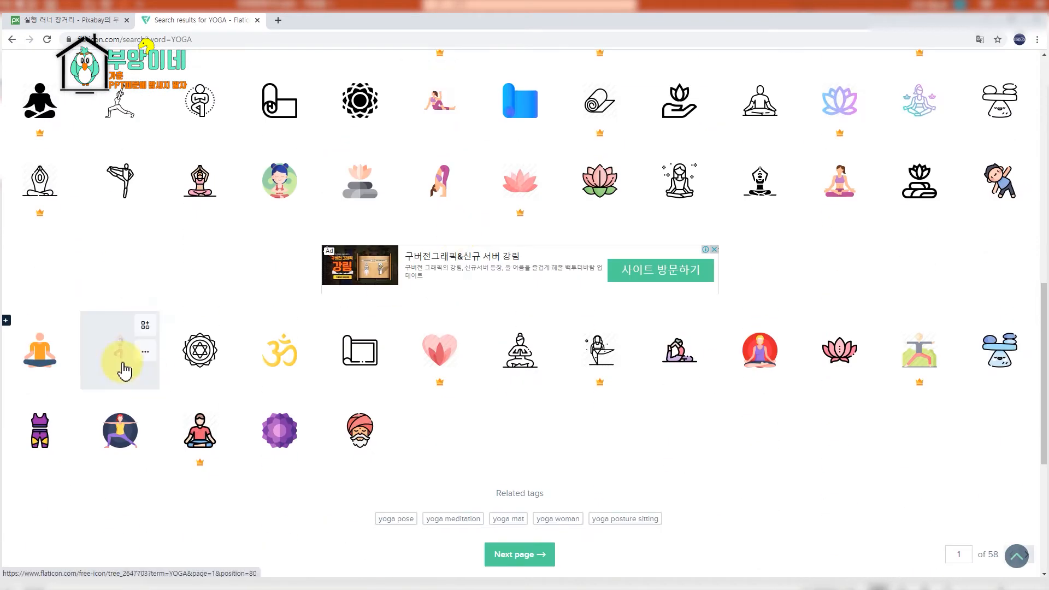
- Open the free icon of the woman in tree pose and download it in SVG format
{"action": "left_click", "coordinate": [122, 365]}
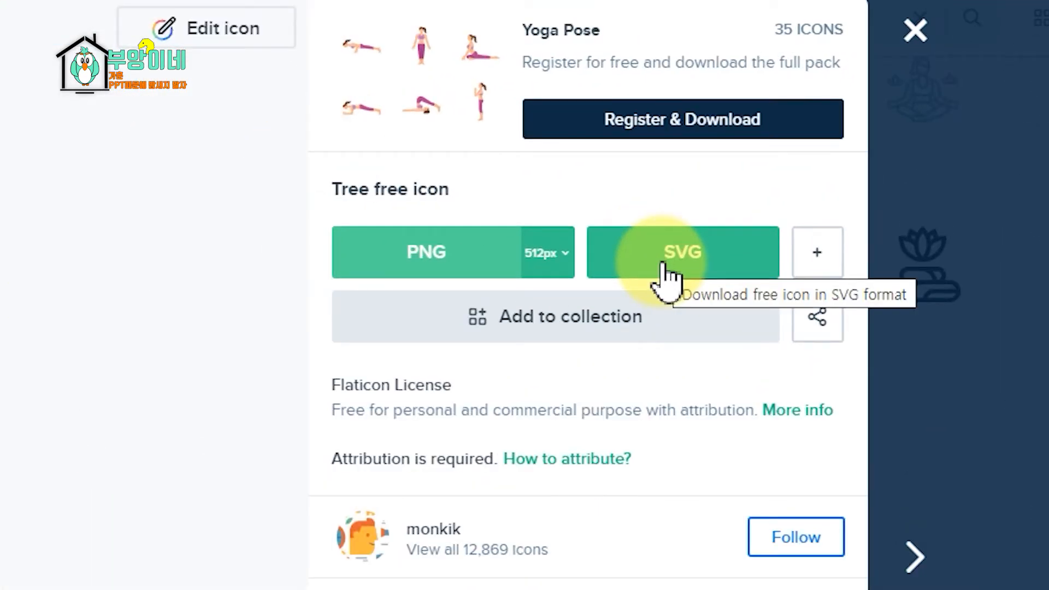
{"action": "left_click", "coordinate": [666, 276]}
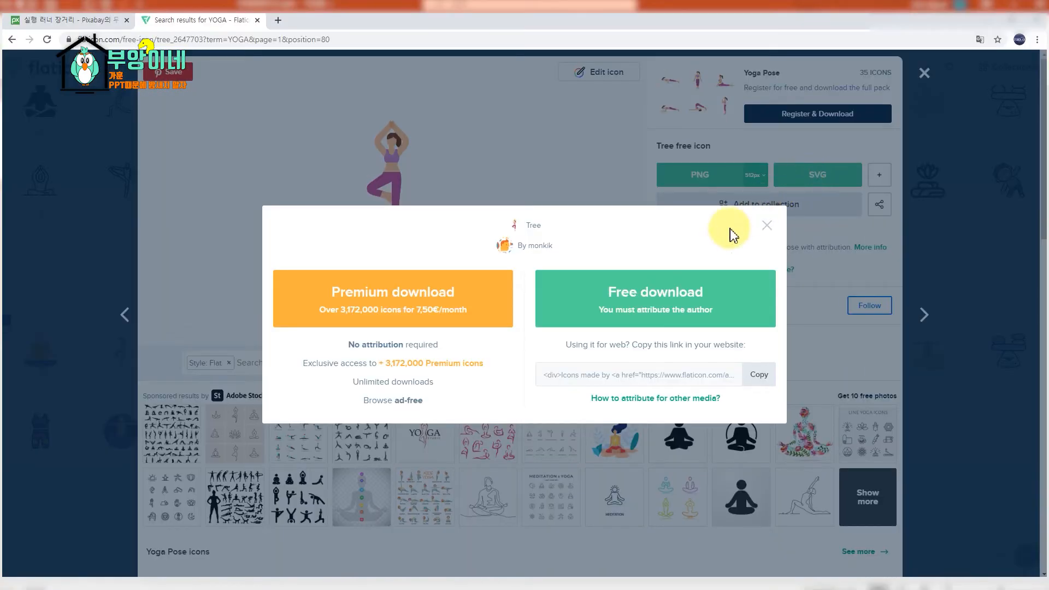
{"action": "left_click", "coordinate": [631, 294]}
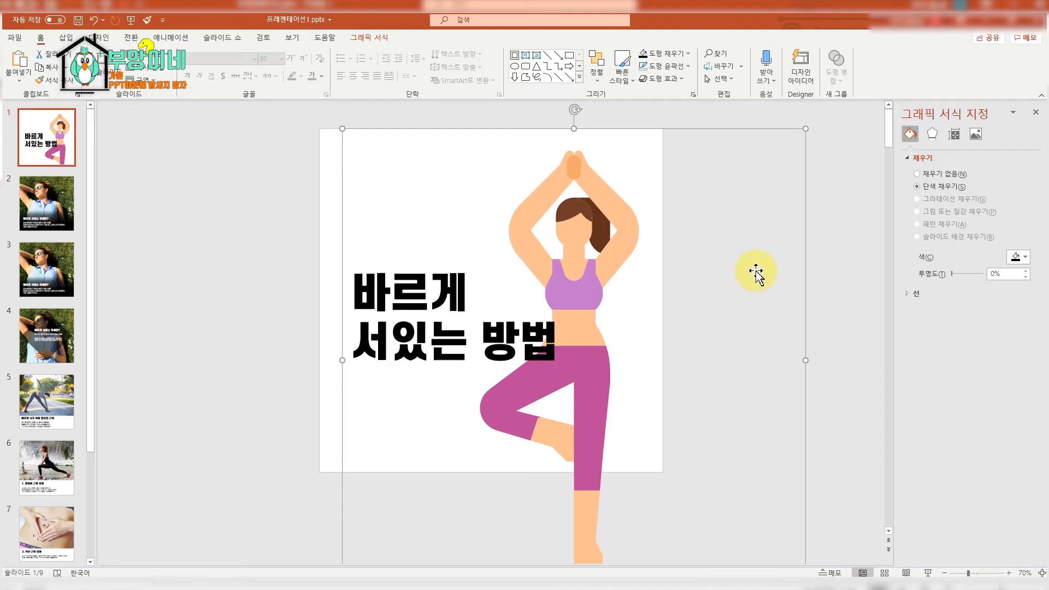
- Back in PowerPoint, move the title down and to the left, clear of the yoga figure on slide 1
{"action": "left_click", "coordinate": [871, 313]}
{"action": "scroll", "coordinate": [872, 313], "scroll_direction": "down", "scroll_amount": 1}
{"action": "left_click", "coordinate": [431, 227]}
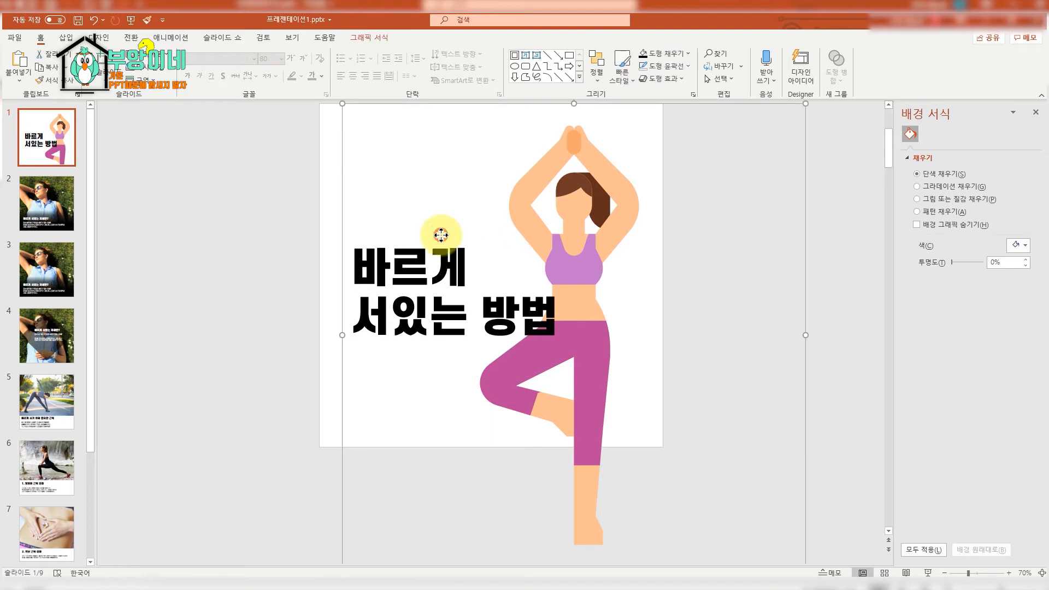
{"action": "left_click", "coordinate": [414, 256]}
{"action": "left_click_drag", "start_coordinate": [410, 241], "coordinate": [220, 382]}
- Convert the yoga graphic to shapes and ungroup it into separately editable parts
{"action": "left_click", "coordinate": [508, 328]}
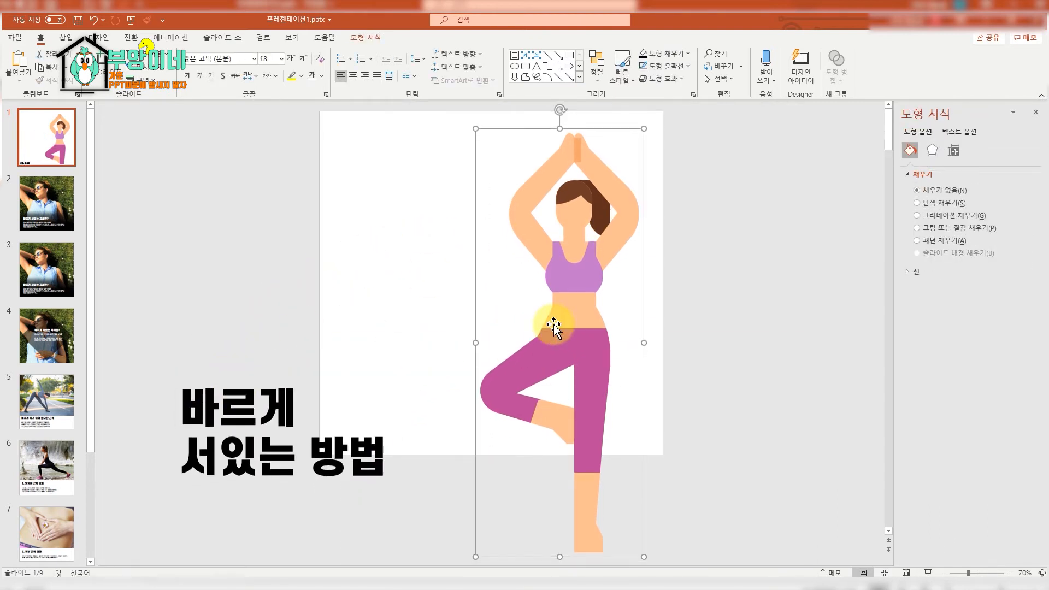
{"action": "left_click_drag", "start_coordinate": [520, 343], "coordinate": [589, 287]}
{"action": "key", "text": "ctrl+shift+g"}
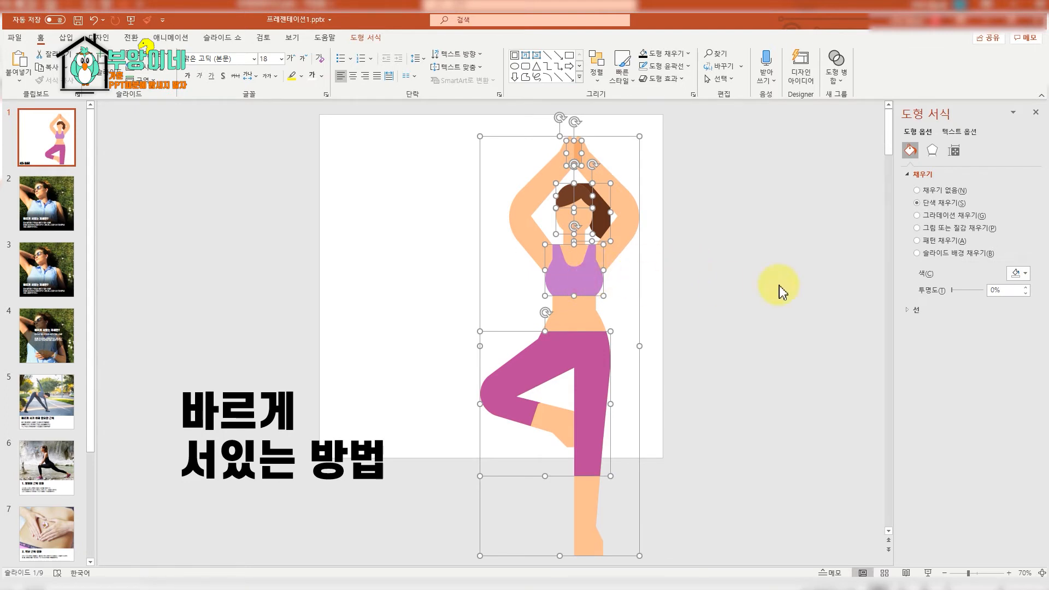
{"action": "left_click", "coordinate": [780, 286]}
- Recolour the yoga figure's top orange and her leggings grey
{"action": "left_click", "coordinate": [572, 285]}
{"action": "left_click", "coordinate": [1017, 273]}
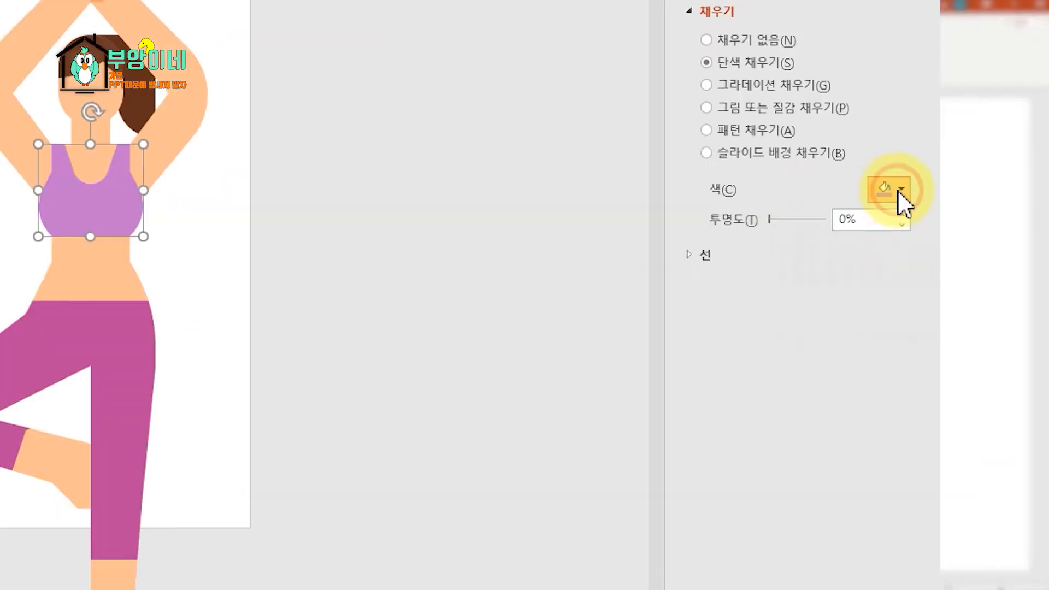
{"action": "left_click", "coordinate": [1006, 303]}
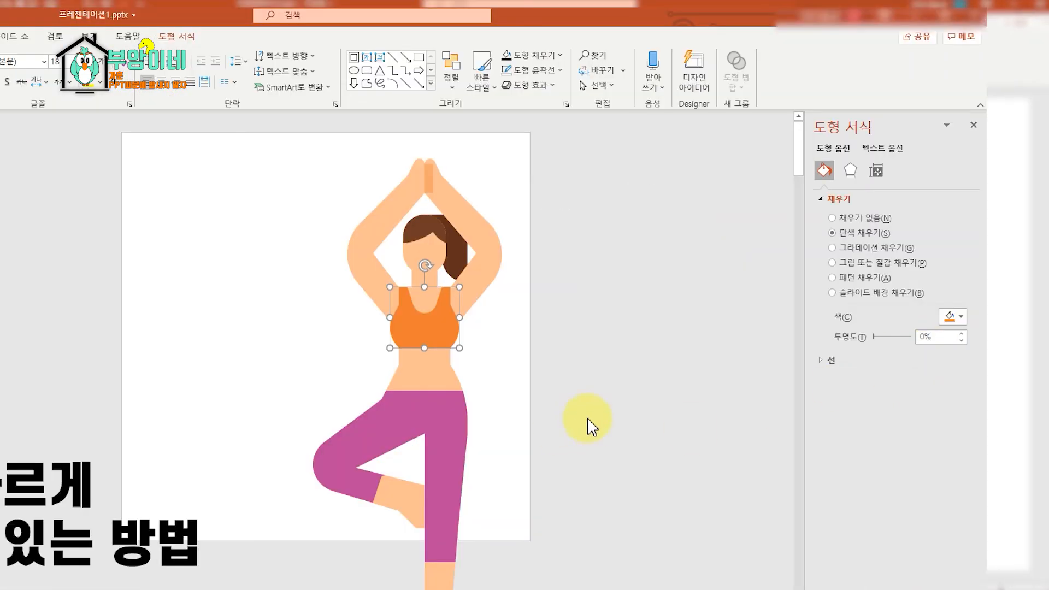
{"action": "left_click", "coordinate": [449, 419]}
{"action": "left_click", "coordinate": [814, 132]}
{"action": "left_click", "coordinate": [785, 200]}
- Flip the yoga figure's dark brown ponytail horizontally
{"action": "left_click", "coordinate": [132, 221]}
{"action": "left_click", "coordinate": [434, 185]}
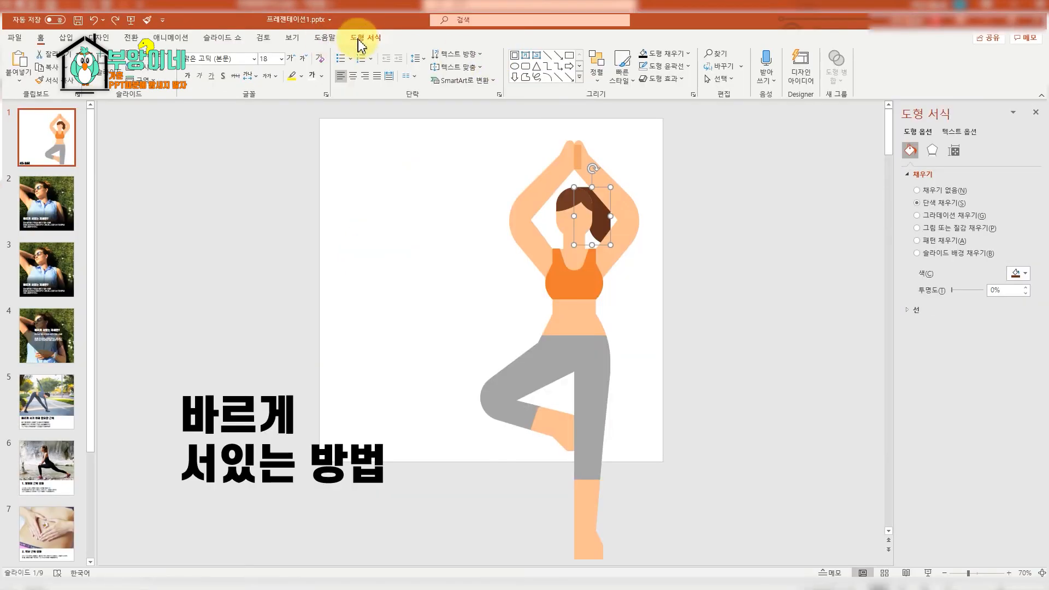
{"action": "left_click", "coordinate": [359, 41]}
{"action": "left_click", "coordinate": [755, 81]}
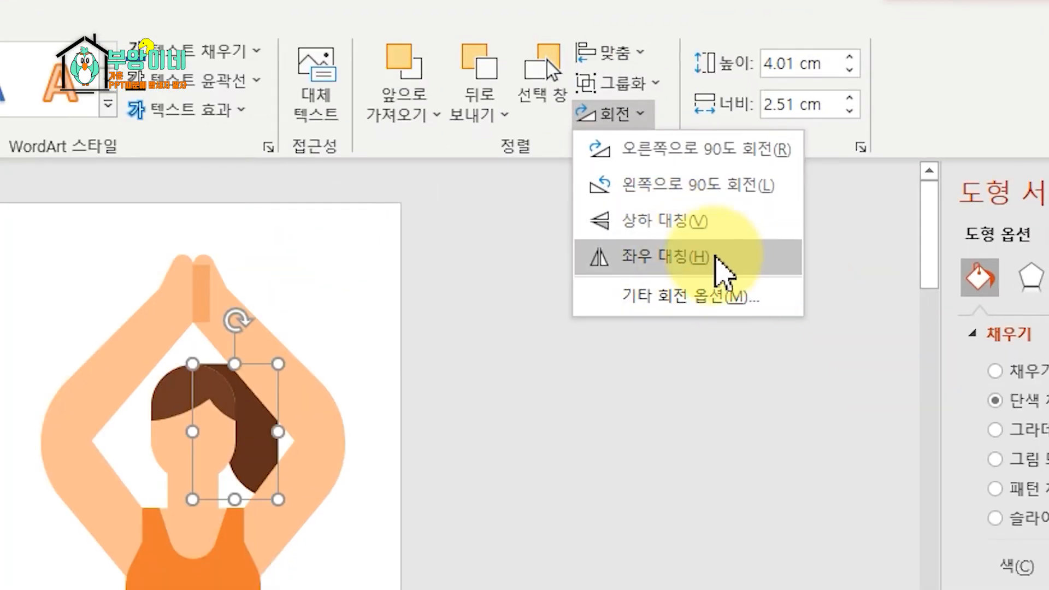
{"action": "left_click", "coordinate": [687, 265]}
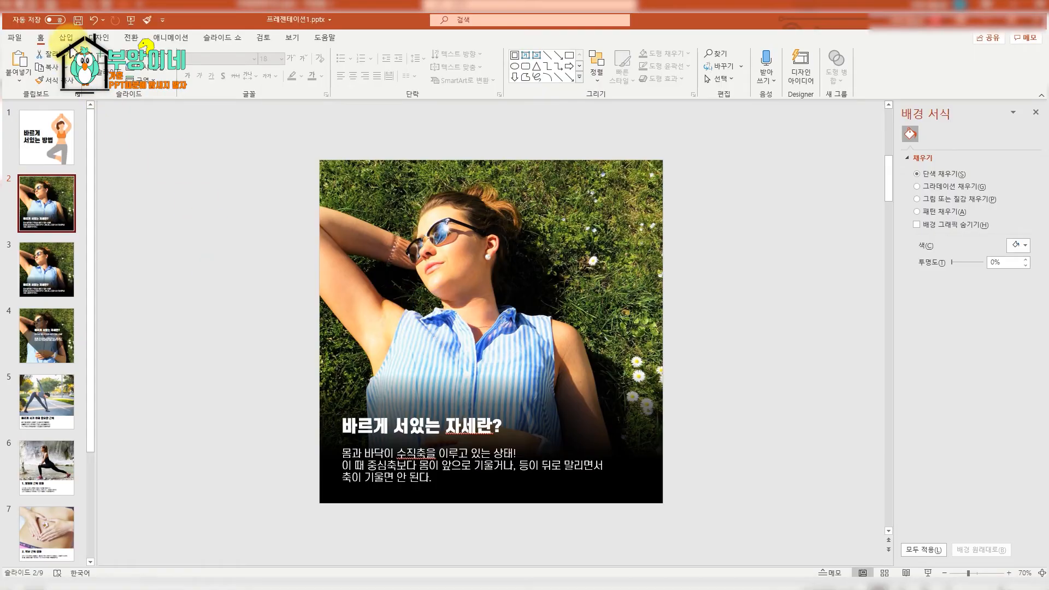
- Draw a 23.81 cm square over the whole of slide 2 with no fill and a white outline
{"action": "left_click", "coordinate": [569, 54]}
{"action": "left_click_drag", "start_coordinate": [320, 160], "coordinate": [667, 508]}
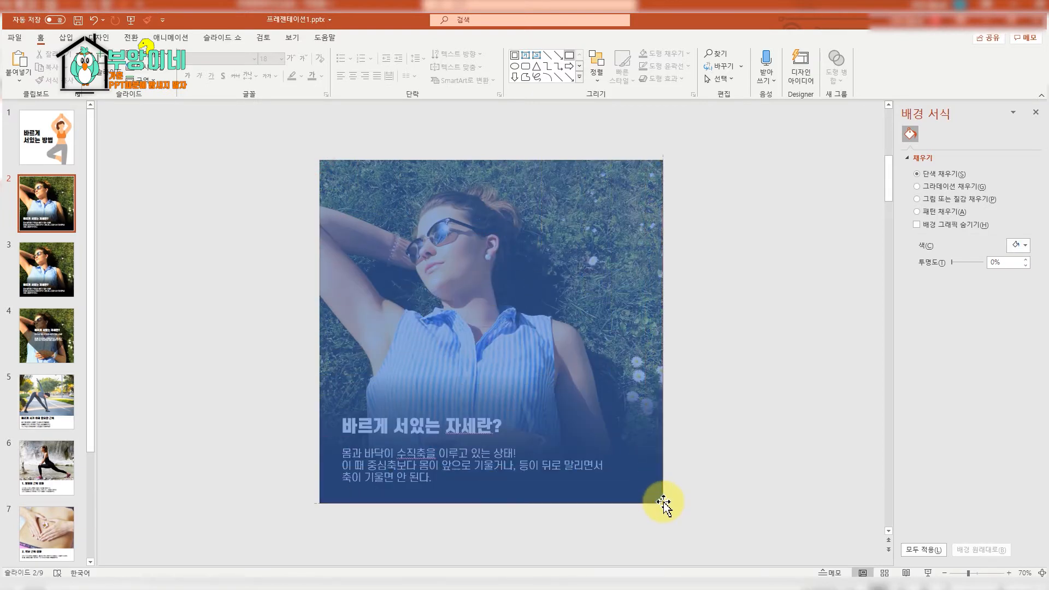
{"action": "left_click", "coordinate": [419, 55]}
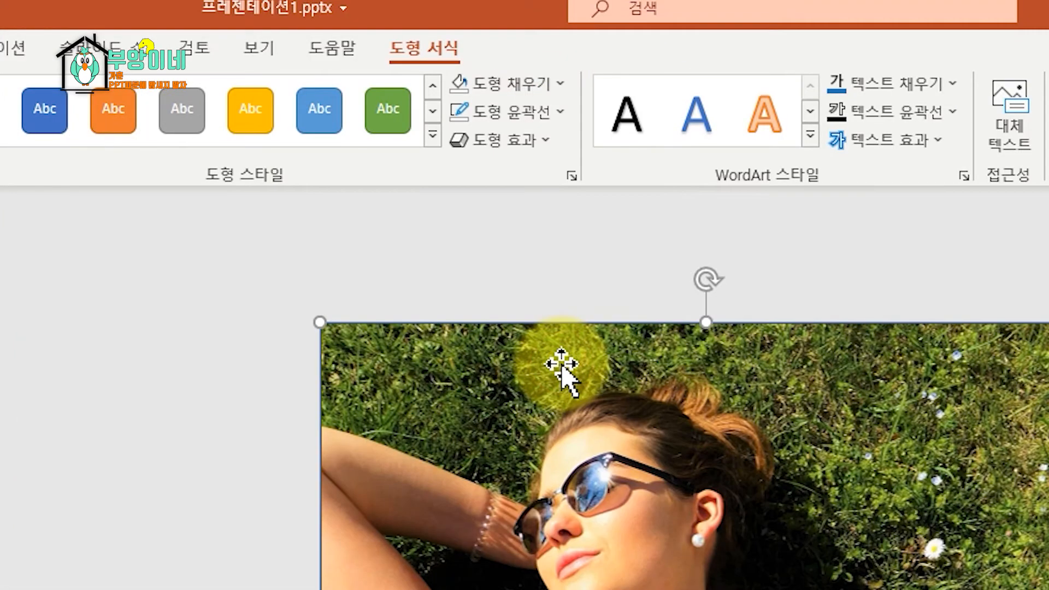
{"action": "left_click", "coordinate": [549, 114]}
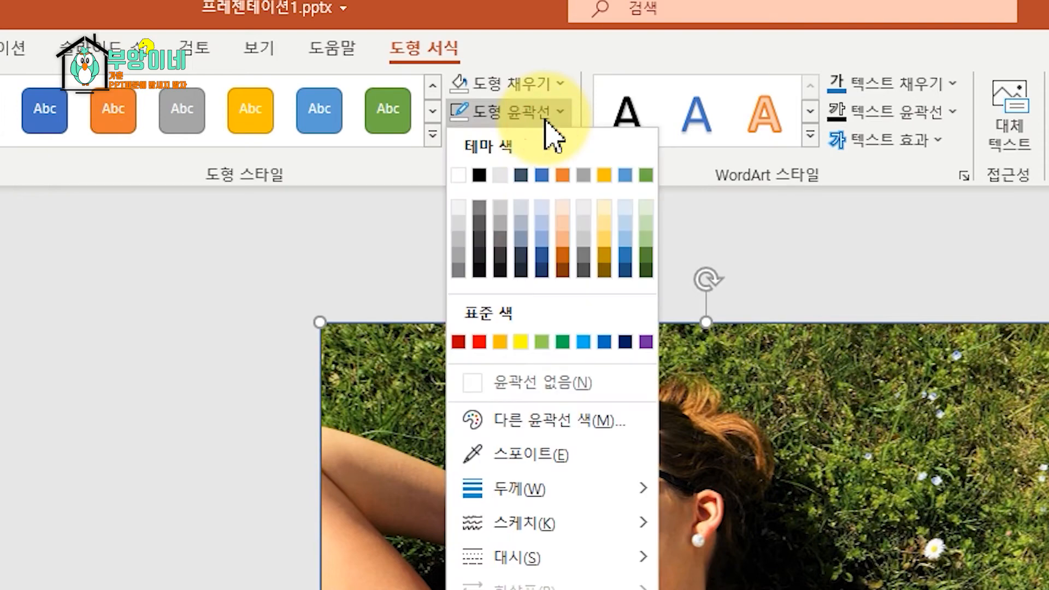
{"action": "left_click", "coordinate": [476, 175]}
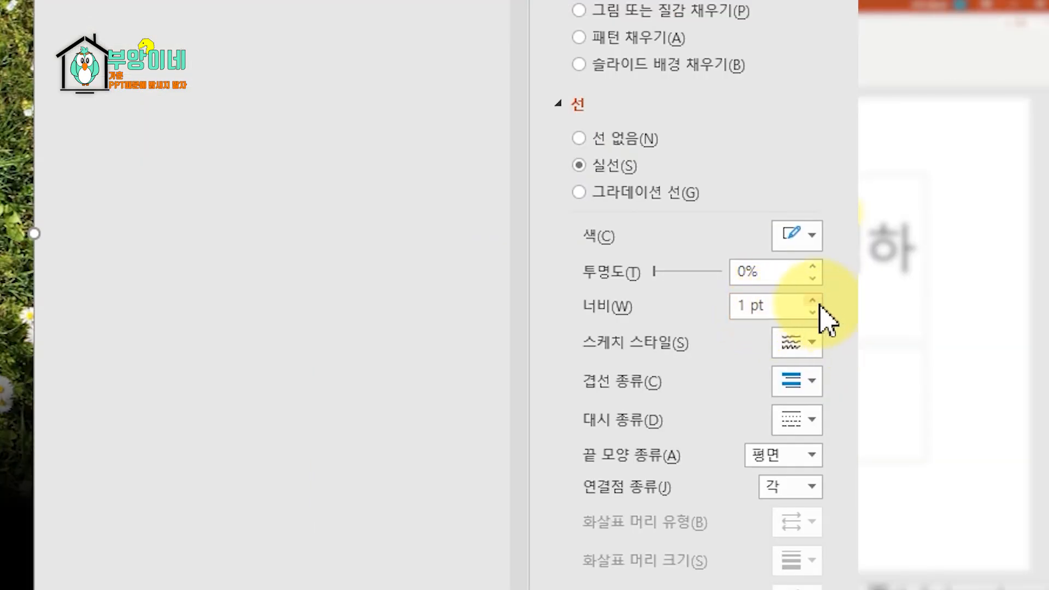
- Set the square frame's outline width to 3.25 pt and shrink it around its centre to about 22.6 × 22.5 cm
{"action": "left_click", "coordinate": [813, 301]}
{"action": "left_click", "coordinate": [813, 301]}
{"action": "left_click", "coordinate": [813, 301]}
{"action": "left_click", "coordinate": [813, 301]}
{"action": "left_click", "coordinate": [813, 302]}
{"action": "left_click", "coordinate": [813, 301]}
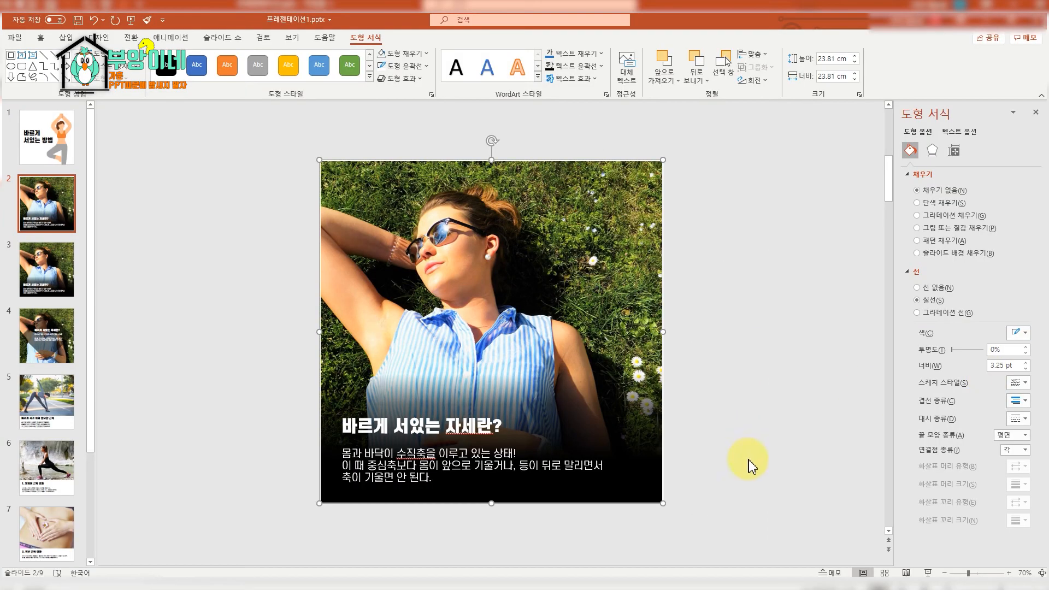
{"action": "left_click_drag", "start_coordinate": [662, 503], "coordinate": [643, 495]}
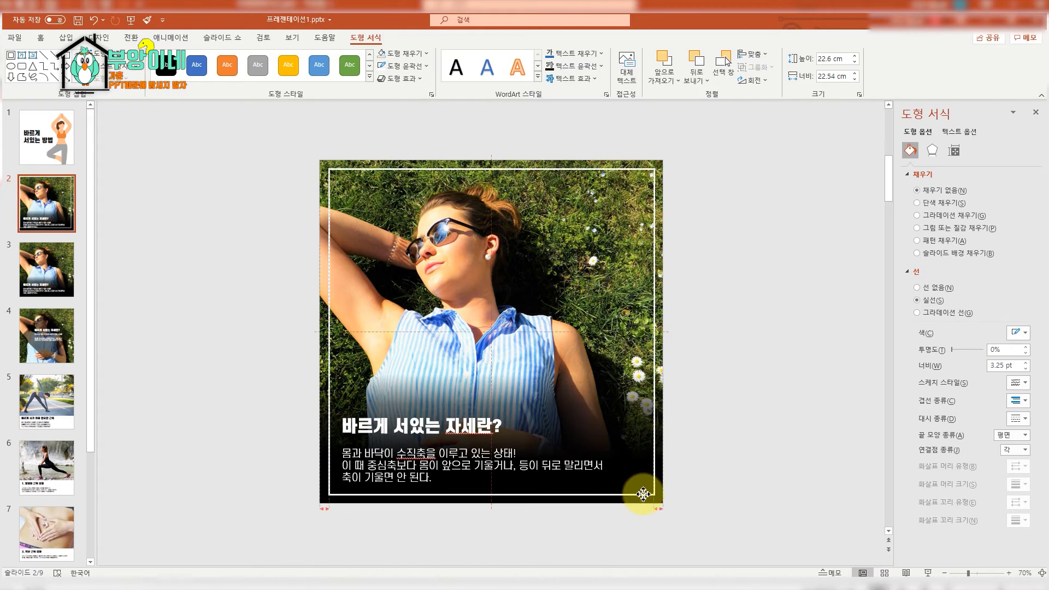
{"action": "left_click", "coordinate": [751, 392]}
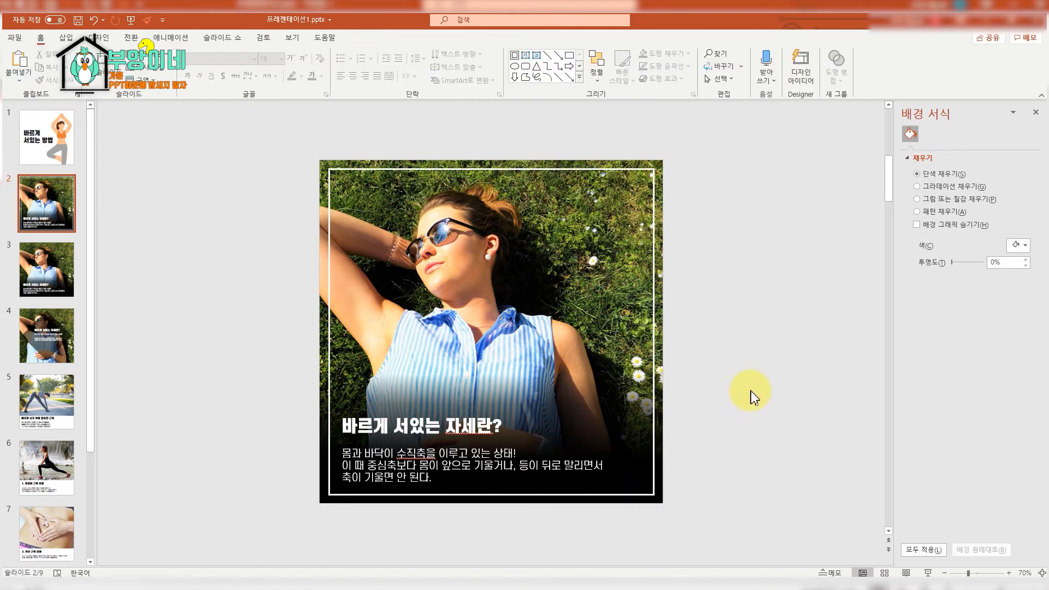
- Select the white frame on slide 2 and open its line settings to look at the sketch style options
{"action": "left_click", "coordinate": [658, 189]}
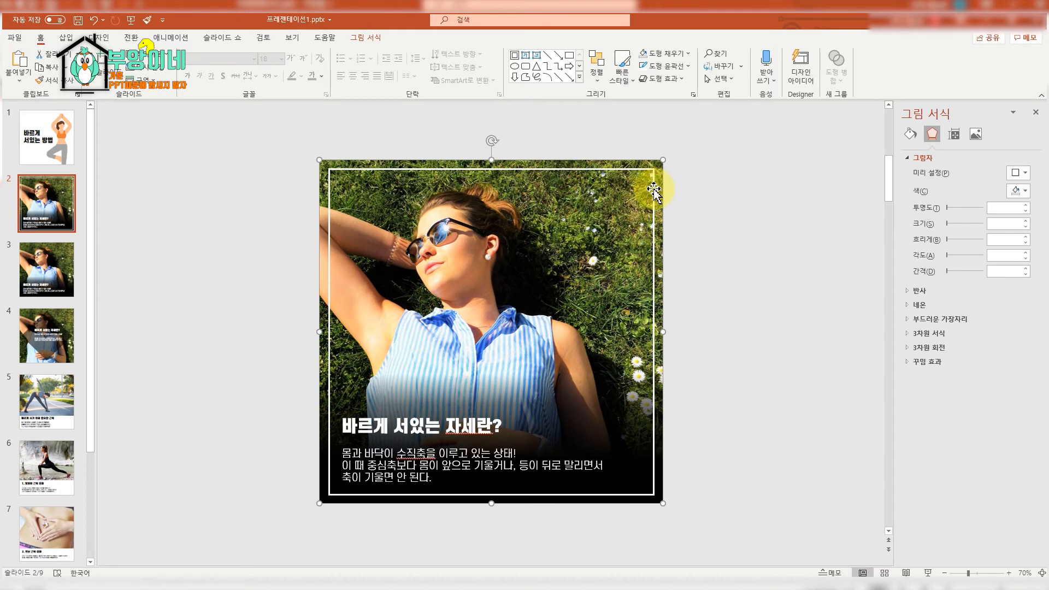
{"action": "left_click", "coordinate": [654, 189]}
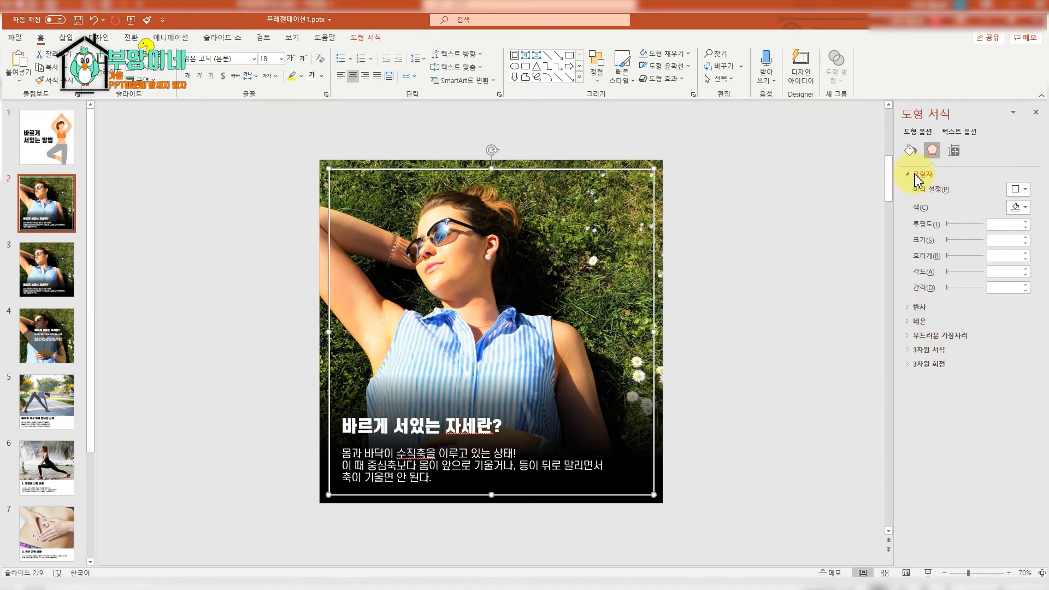
{"action": "left_click", "coordinate": [911, 153]}
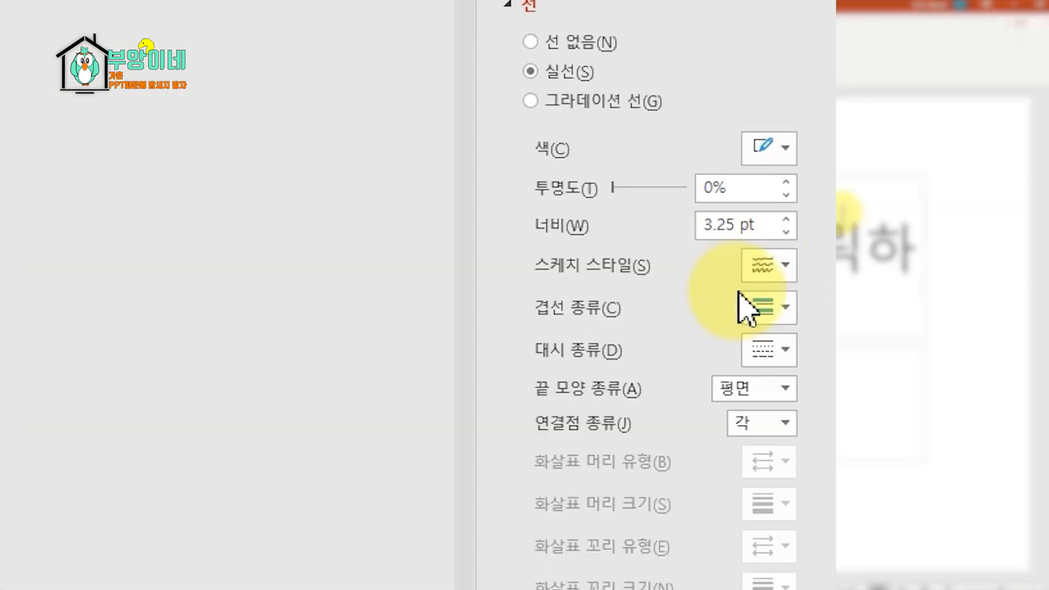
{"action": "left_click", "coordinate": [1014, 385]}
{"action": "left_click", "coordinate": [1016, 386]}
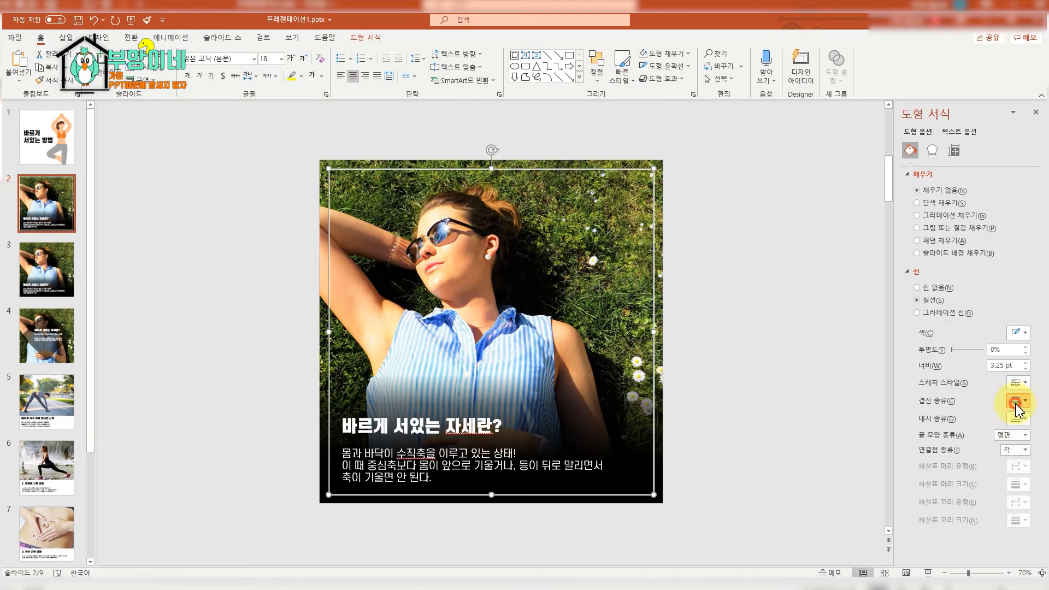